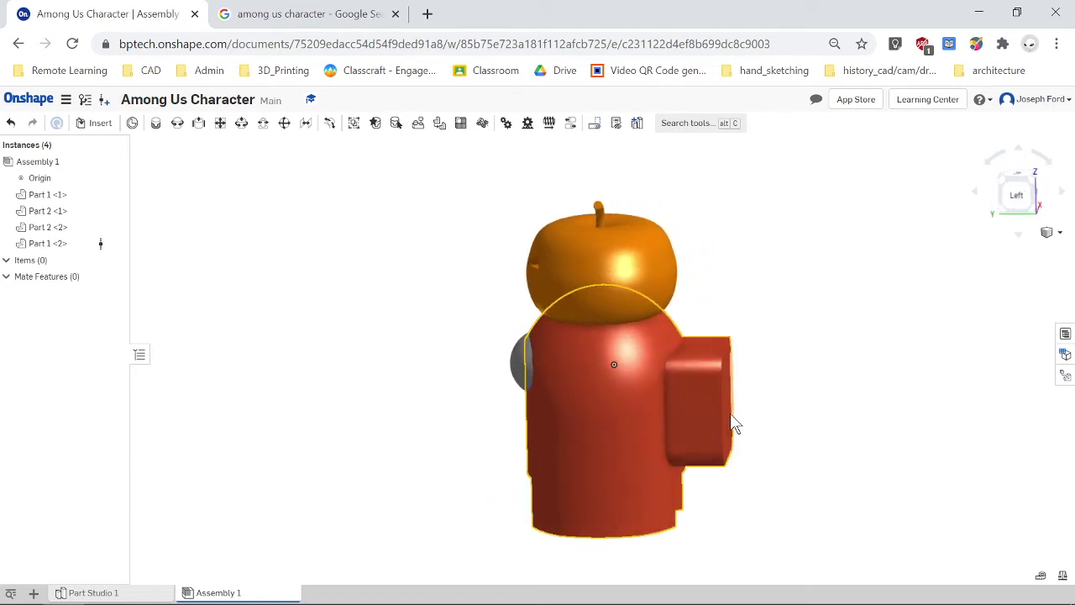
Step: Examine the Among Us character assembly with its pumpkin head from the front, sides, back and underneath
key(shift+7)
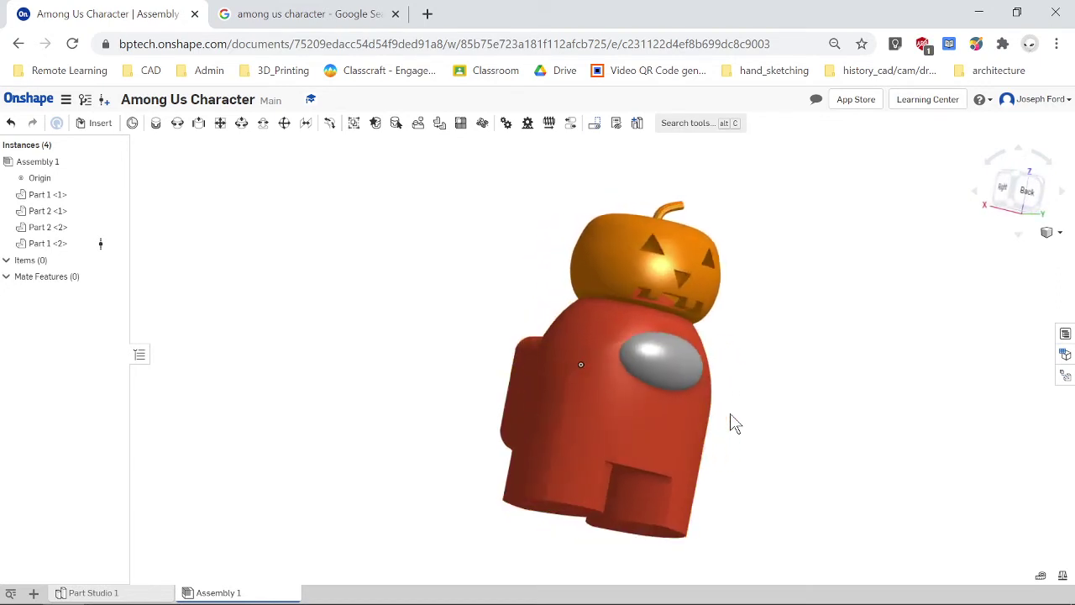
key(shift+7)
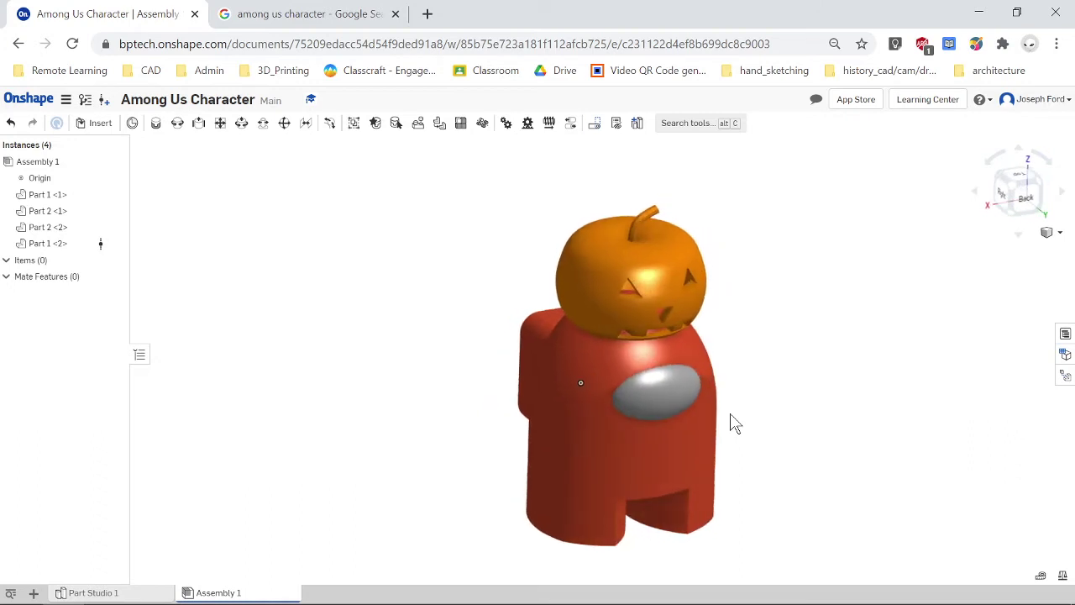
key(Right)
key(Right)
key(Right)
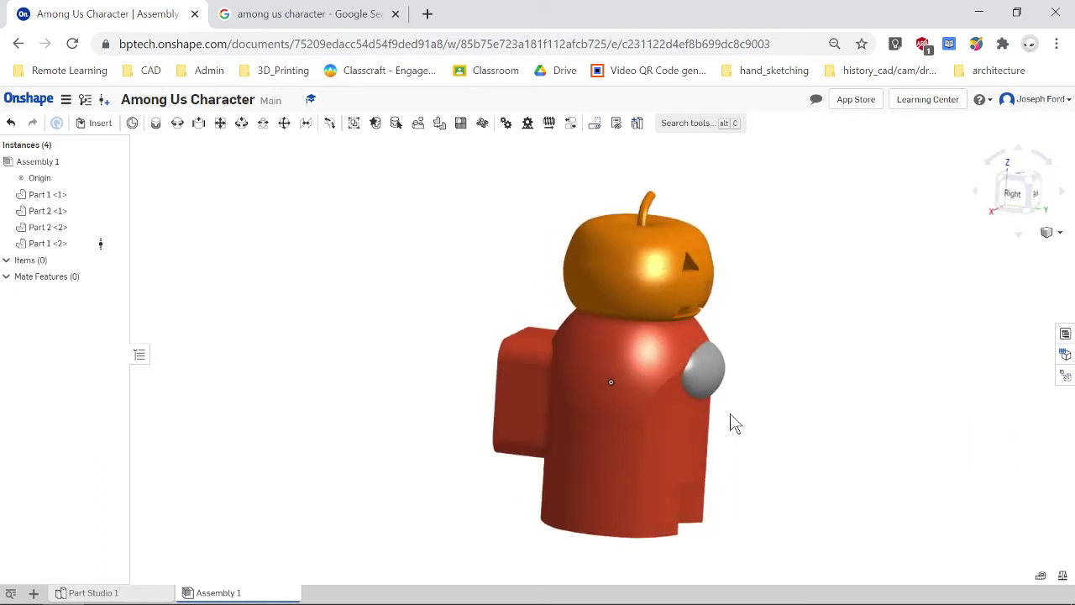
key(Right)
key(Right)
key(Right)
key(Right)
key(Right)
key(Right)
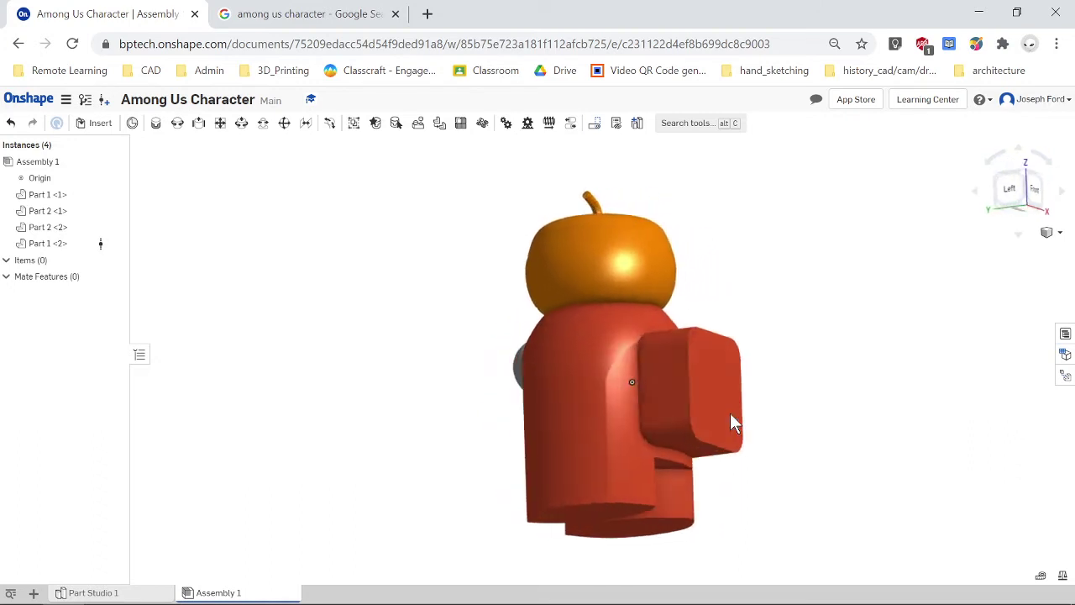
key(Right)
key(Right)
key(Right)
key(Up)
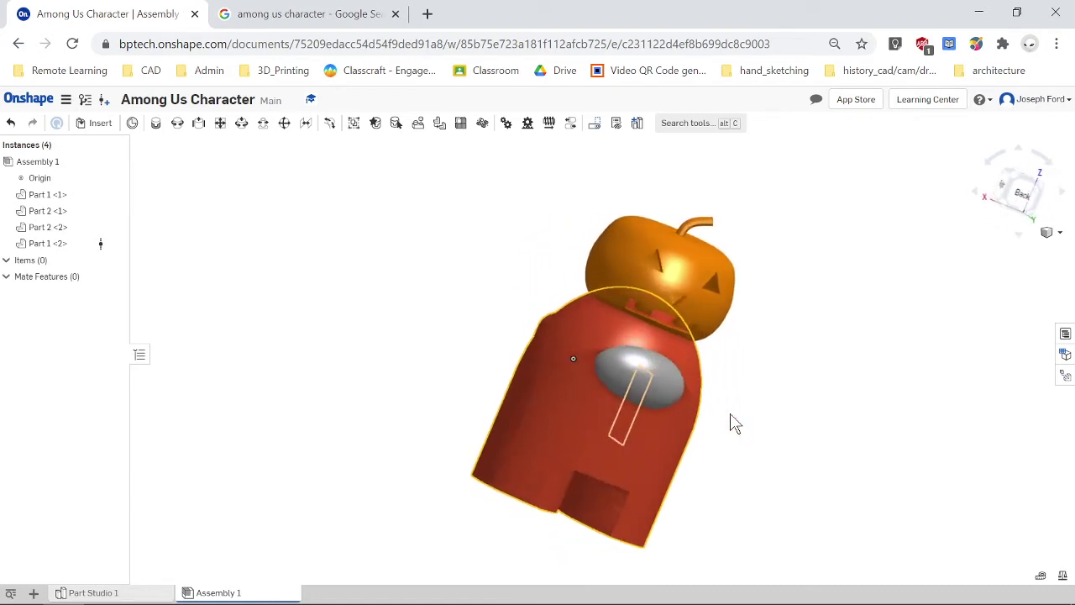
key(Right)
key(Right)
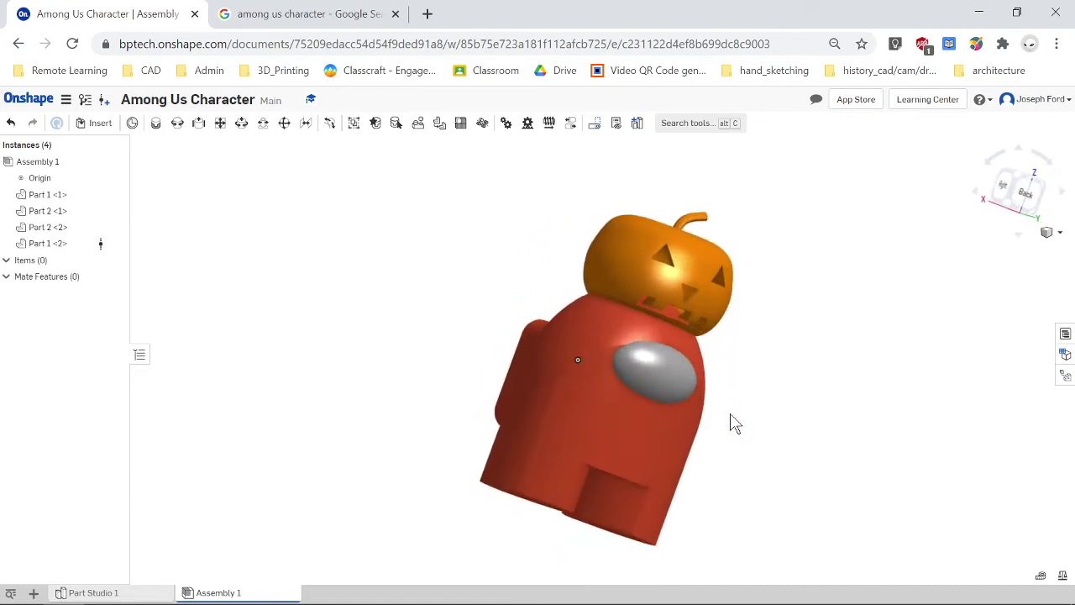
key(Right)
key(Right)
key(Right)
key(Right)
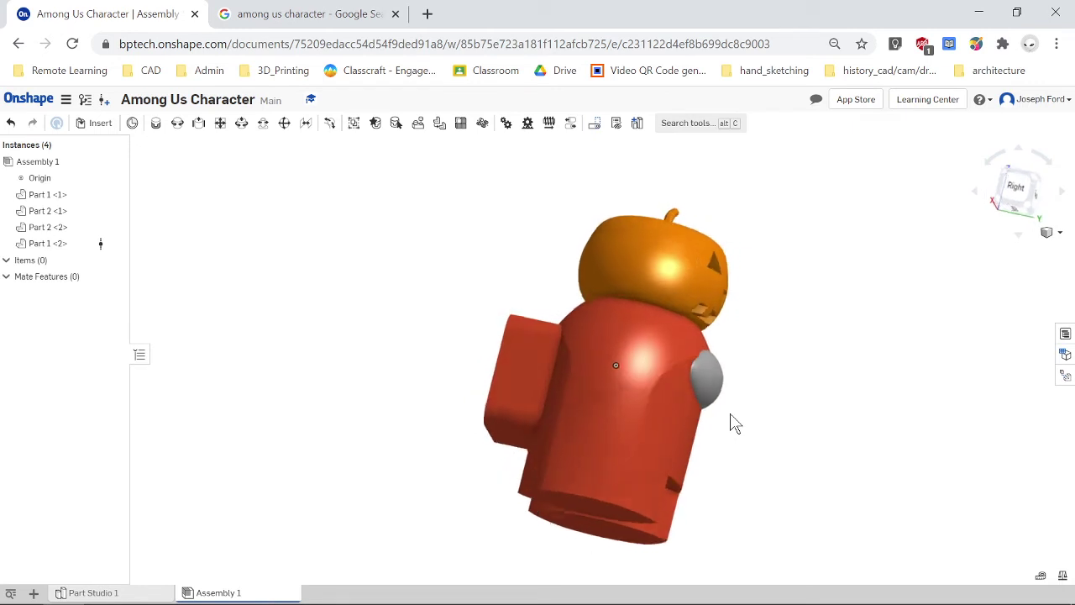
key(Left)
key(Left)
key(Left)
key(Left)
key(Left)
key(Left)
key(Down)
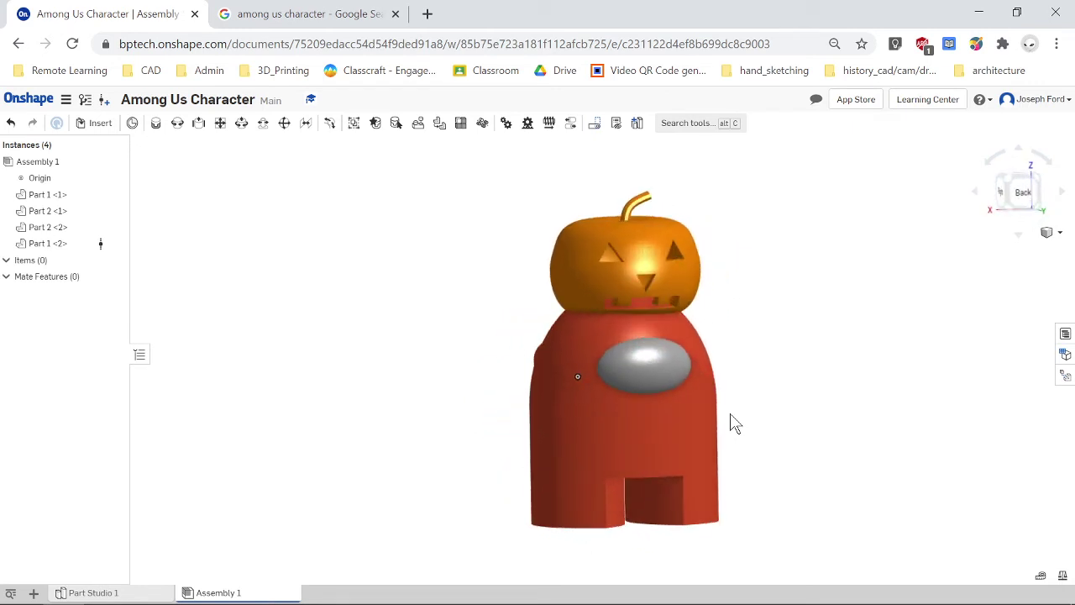
key(Right)
key(Right)
key(Right)
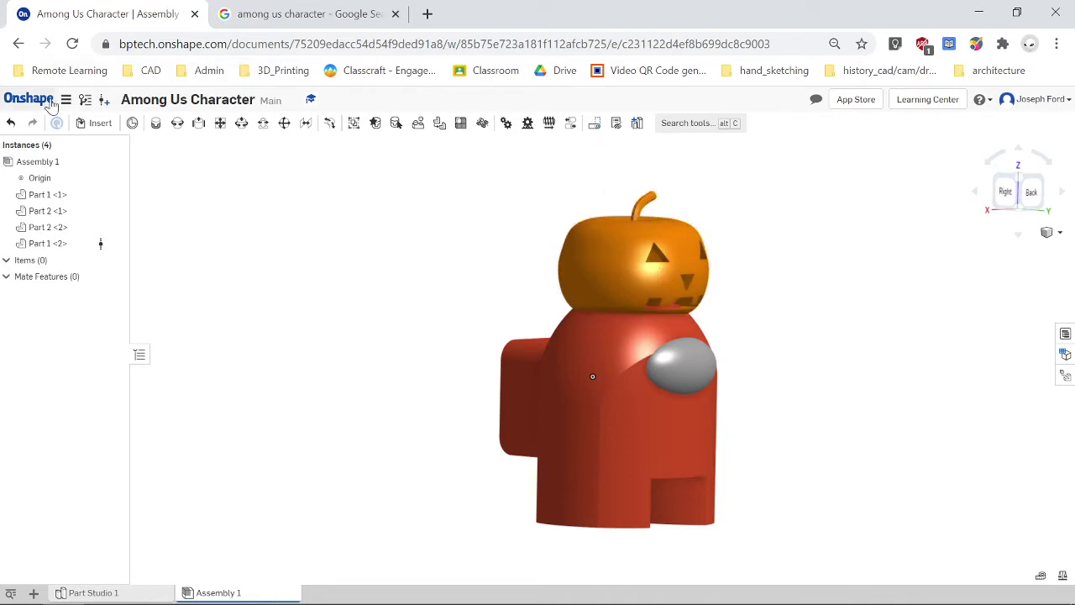
Step: Load bptech.onshape.com/c/signin in the browser page that holds the Among Us character search
click(234, 14)
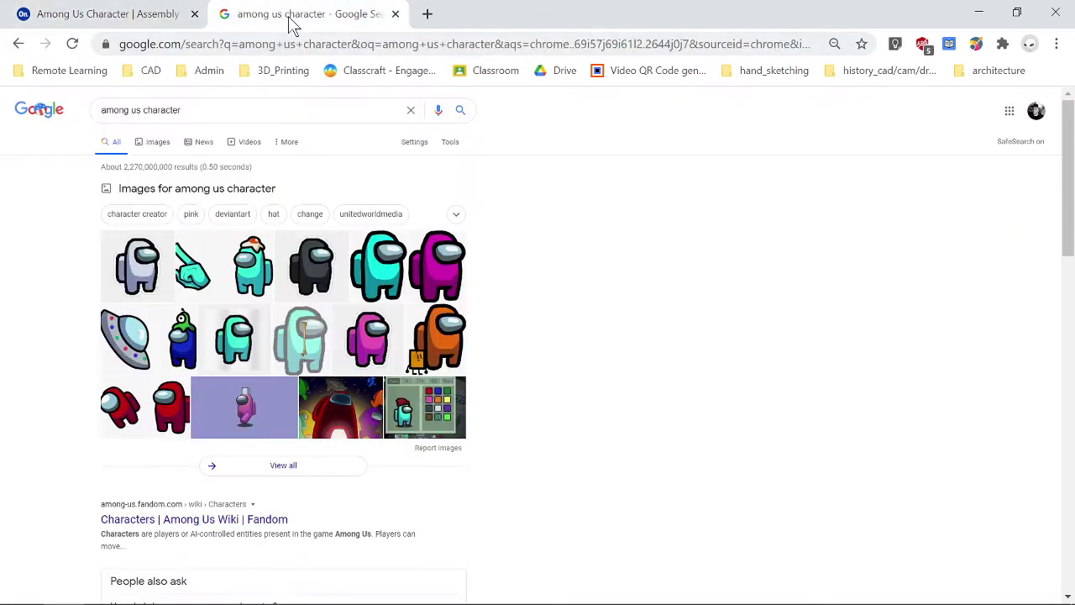
click(360, 44)
text(botehc)
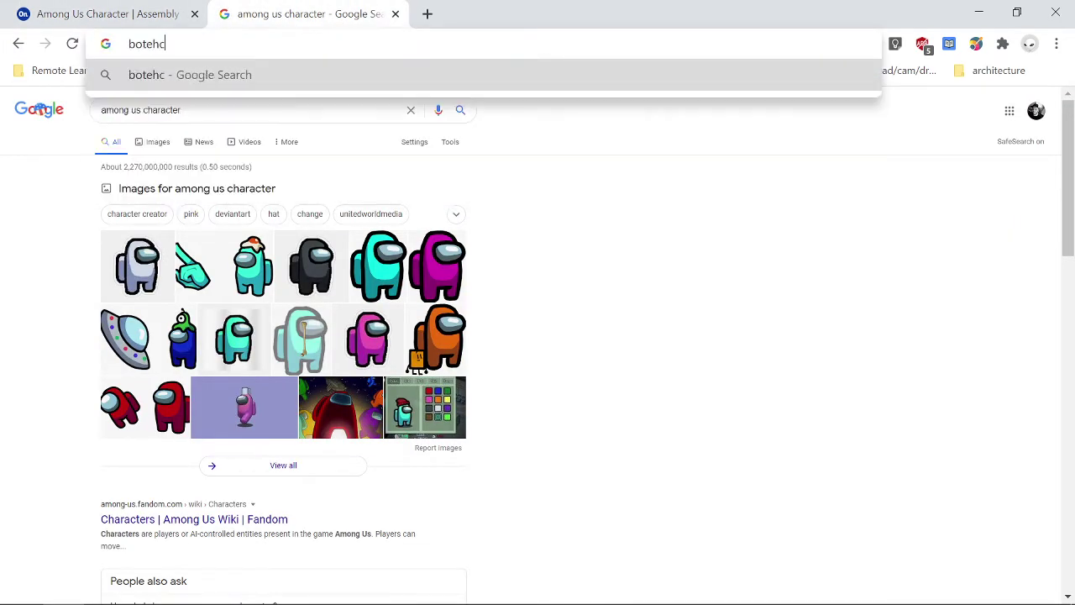
key(BackSpace)
key(BackSpace)
key(BackSpace)
key(BackSpace)
key(BackSpace)
text(ptech.onshape.com/c/signin)
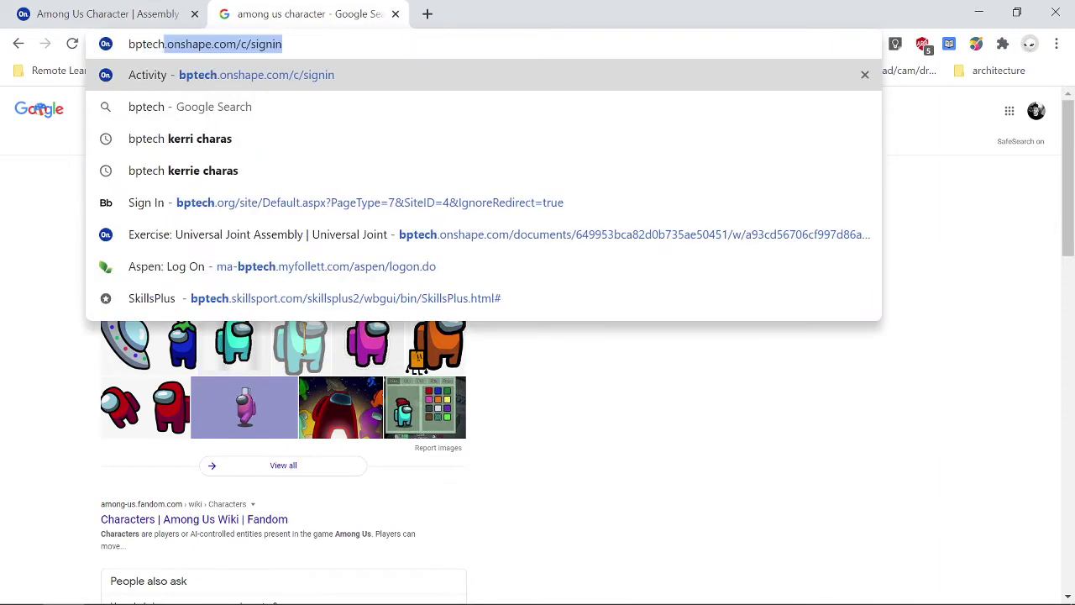
key(Return)
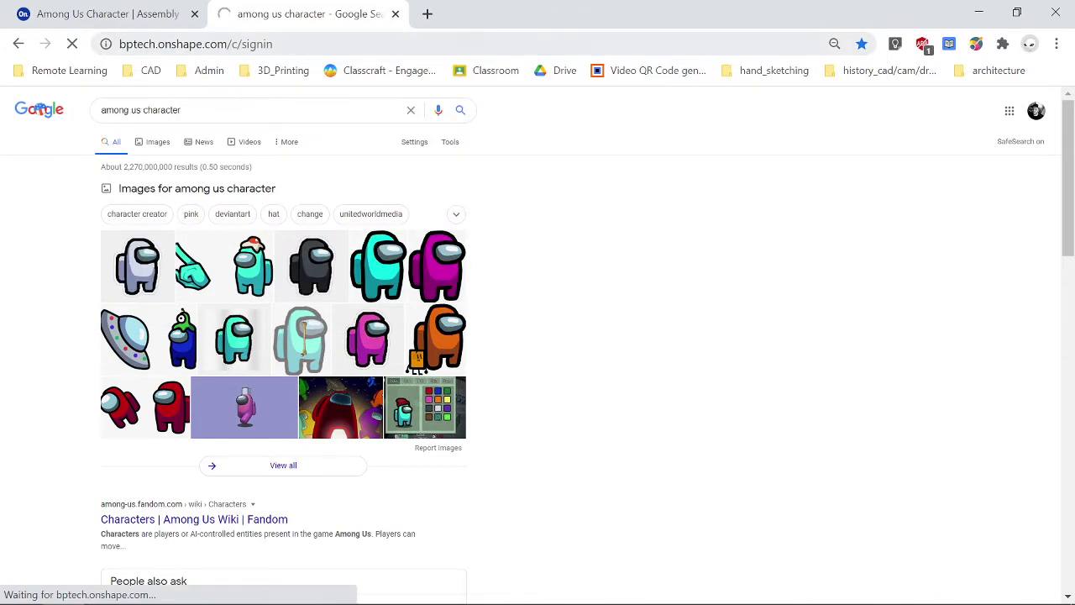
click(428, 13)
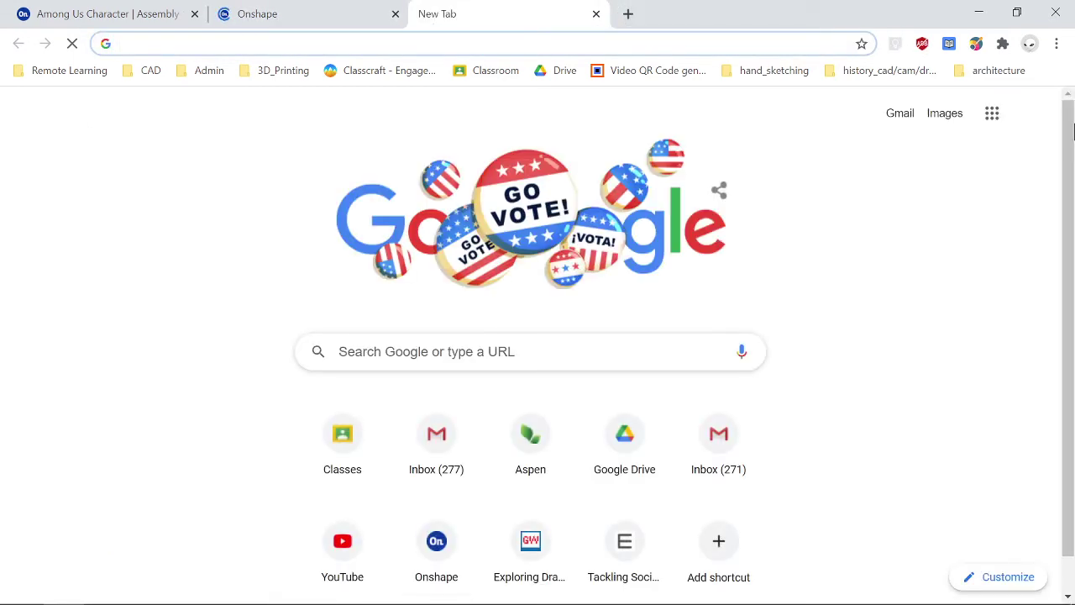
text(cad.onshe)
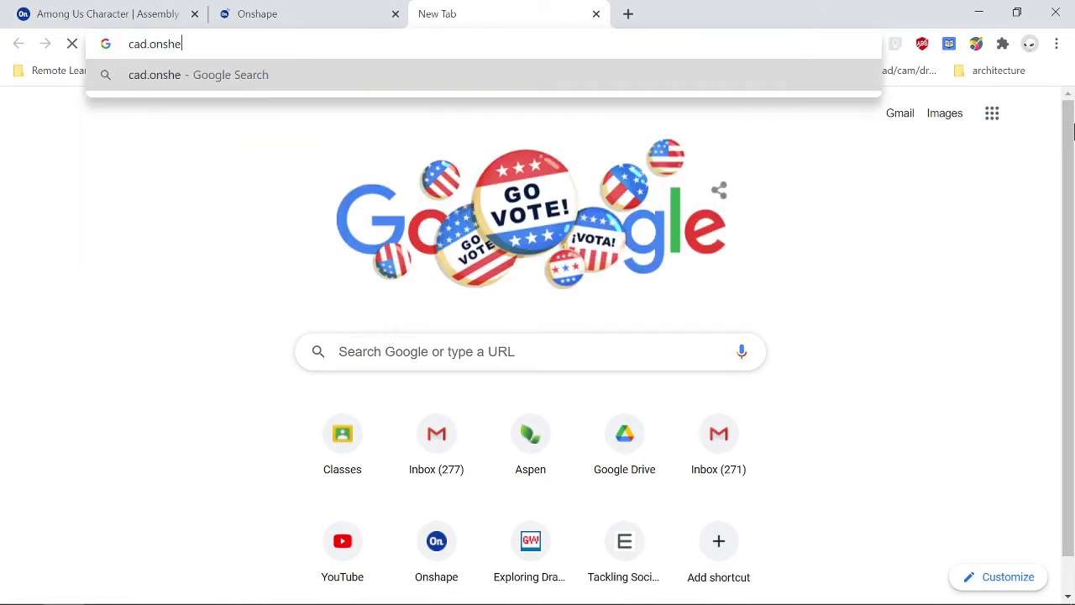
key(BackSpace)
text(ape.com)
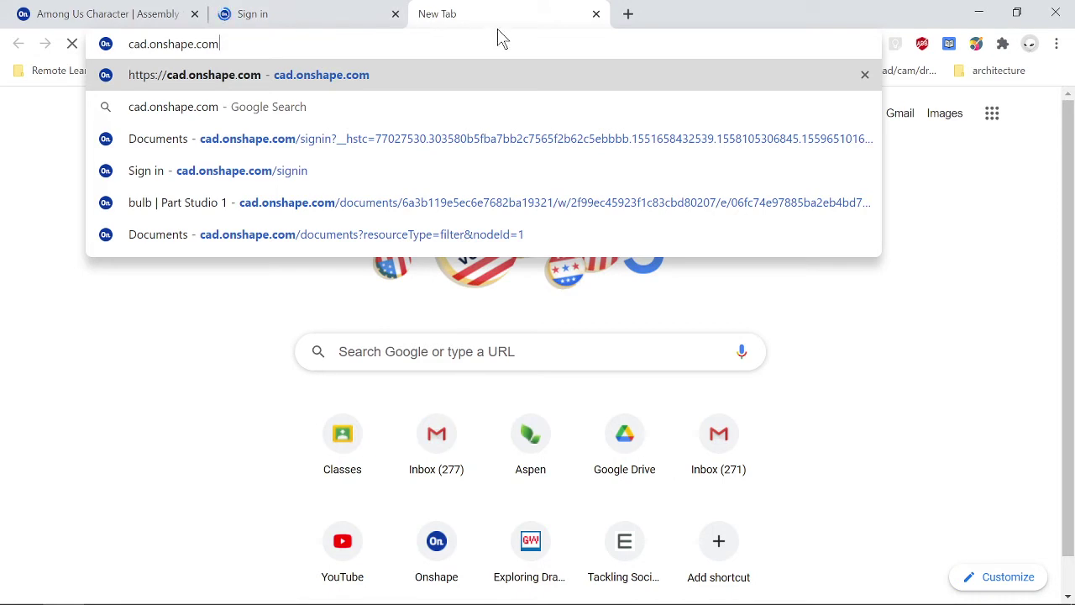
Step: Go to the documents list of the loaded Onshape site and create a new document named "Jack-O-Lantern pt2"
click(309, 9)
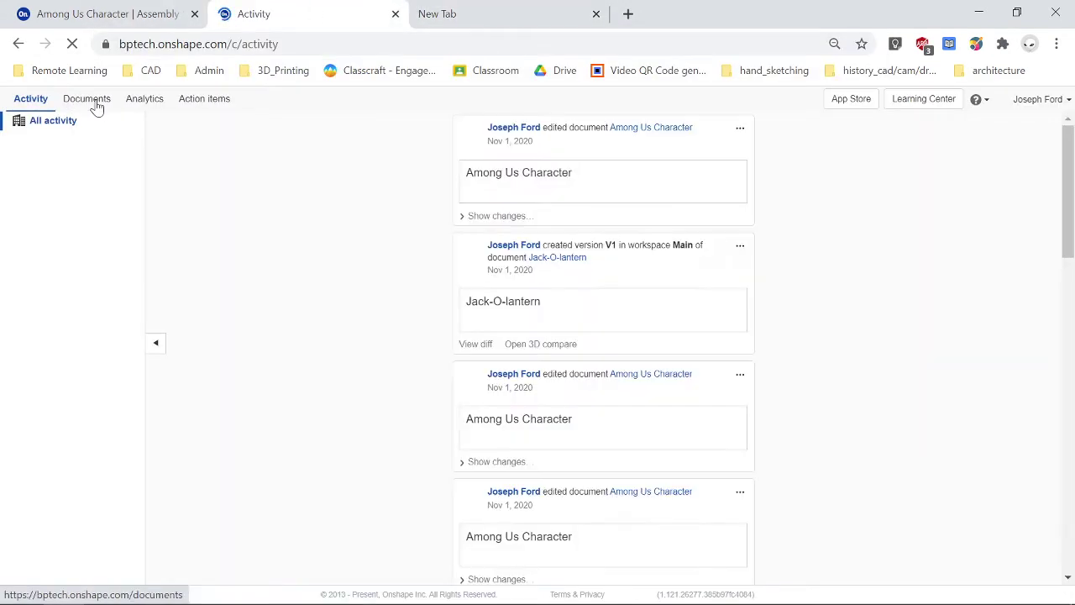
click(133, 104)
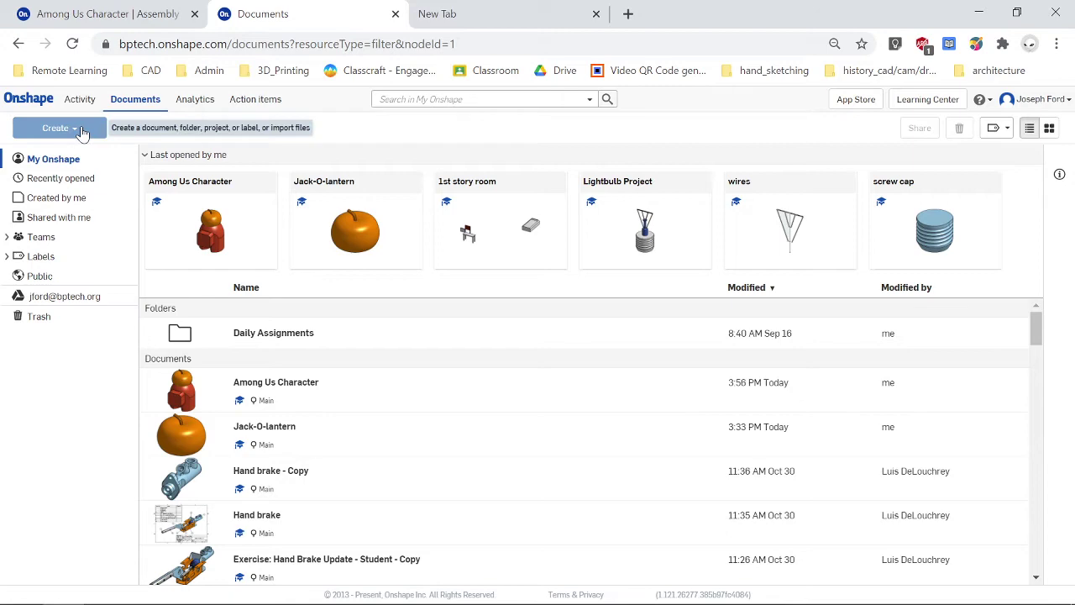
click(80, 131)
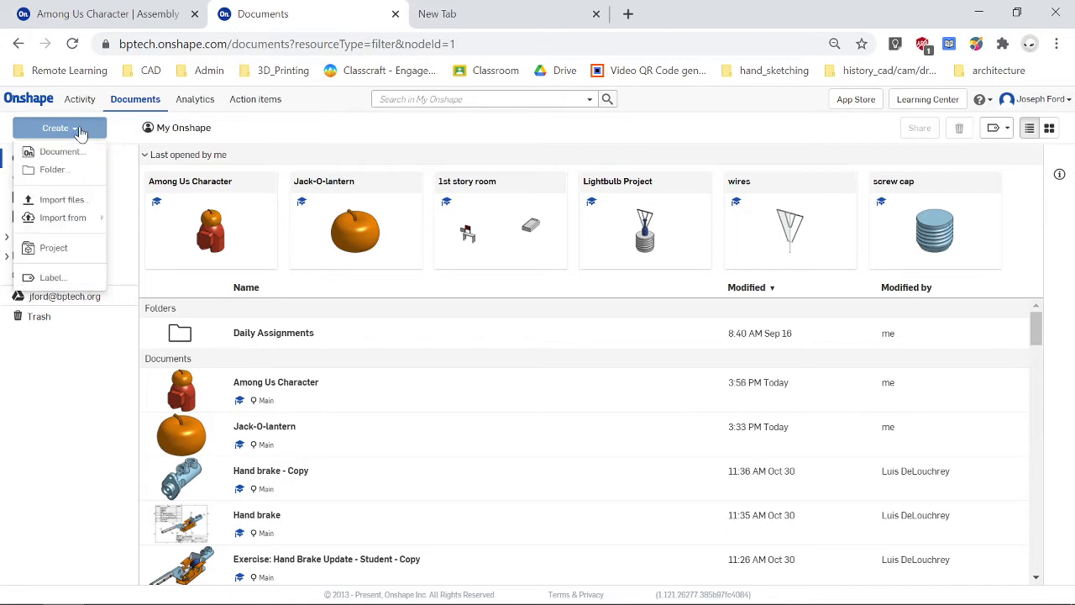
click(61, 152)
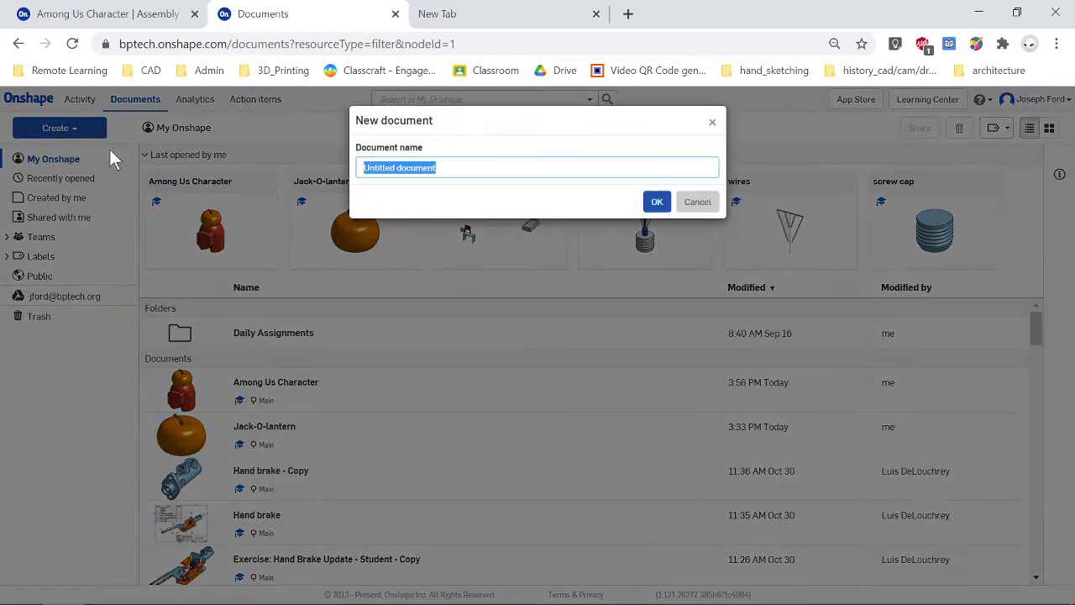
text(Jack-O-Lantern pt2)
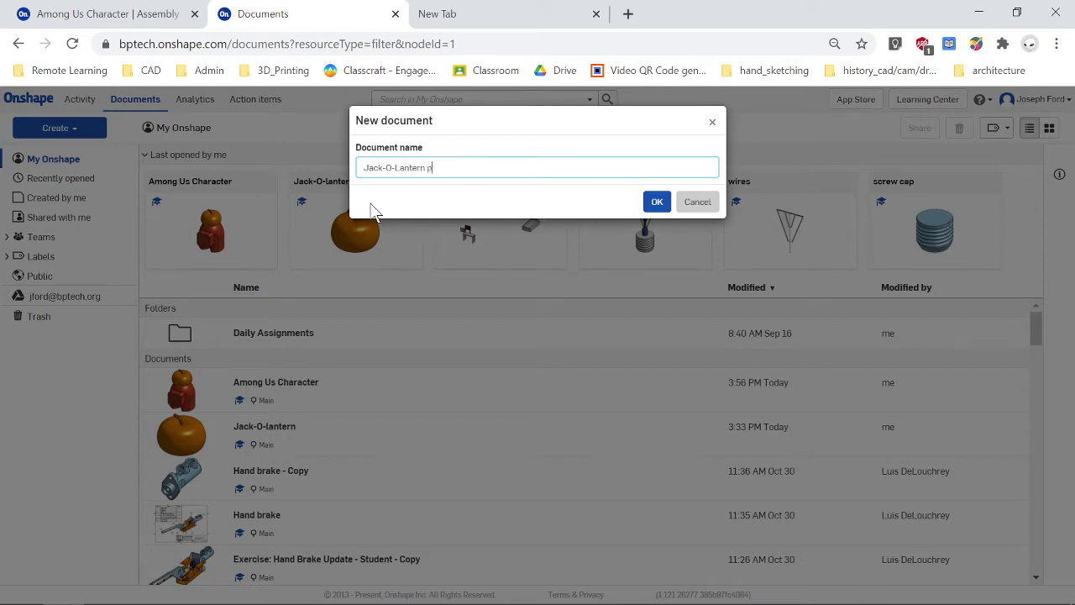
click(656, 201)
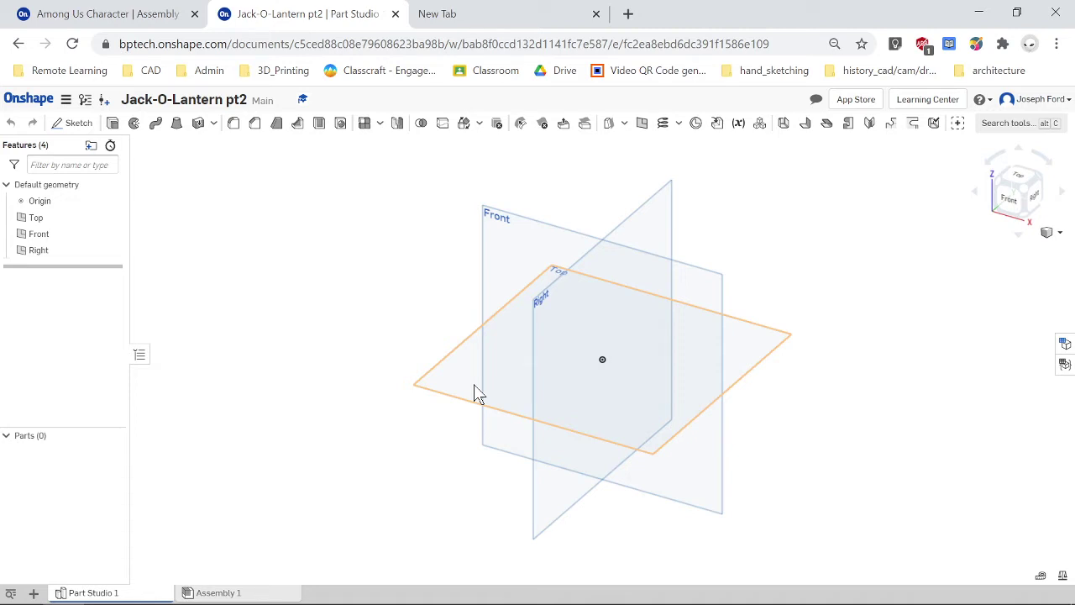
Step: Hide the default planes and show them again
key(p)
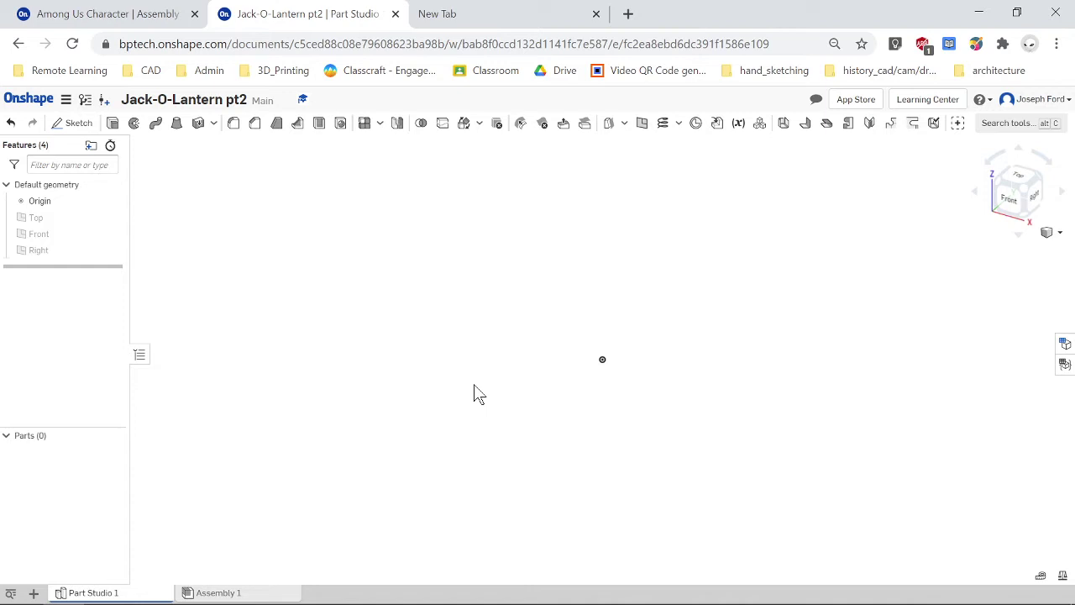
key(p)
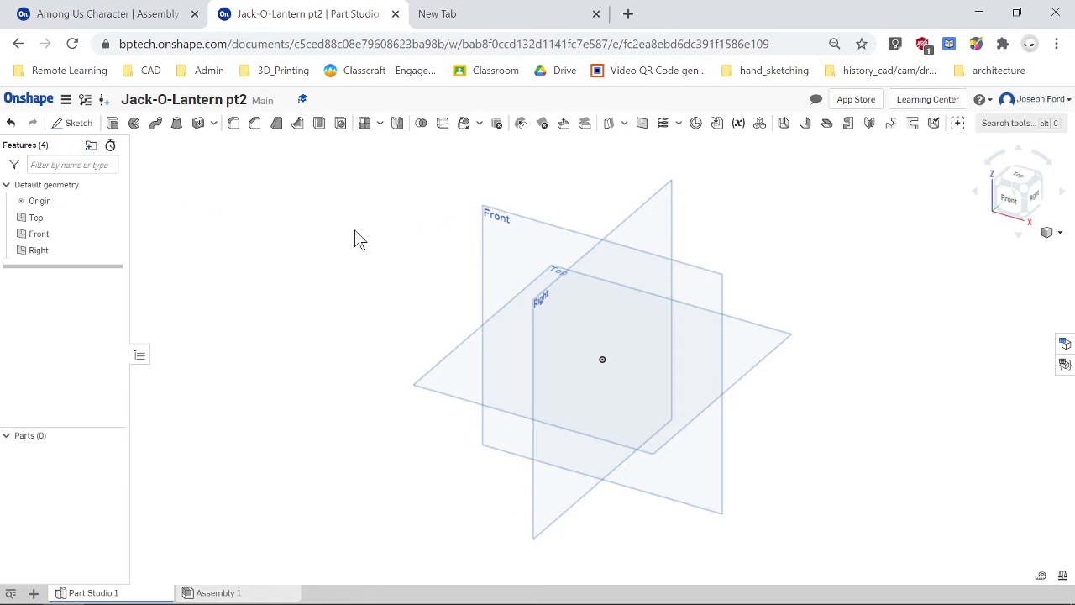
Step: Start a sketch on the Front plane, viewed head-on, and draw a vertical line about 2.52 long upward from the origin
click(77, 127)
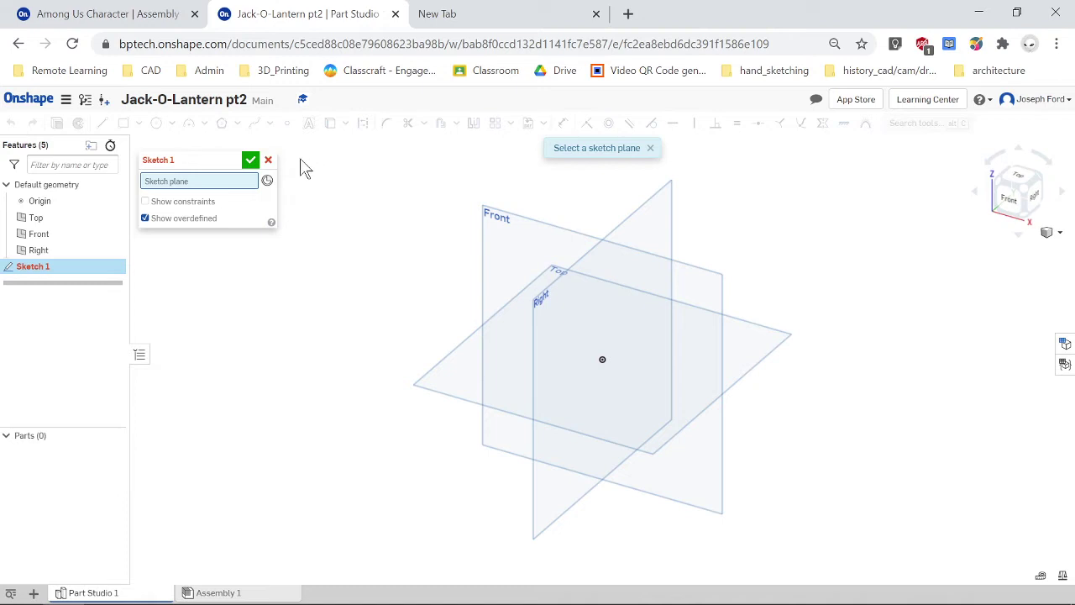
click(498, 236)
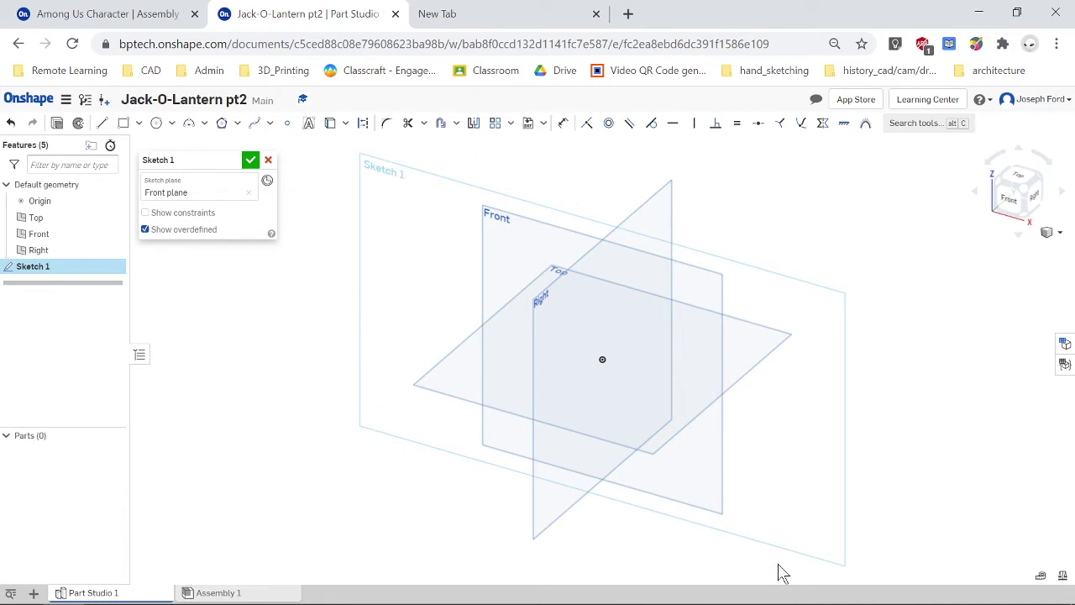
click(1004, 202)
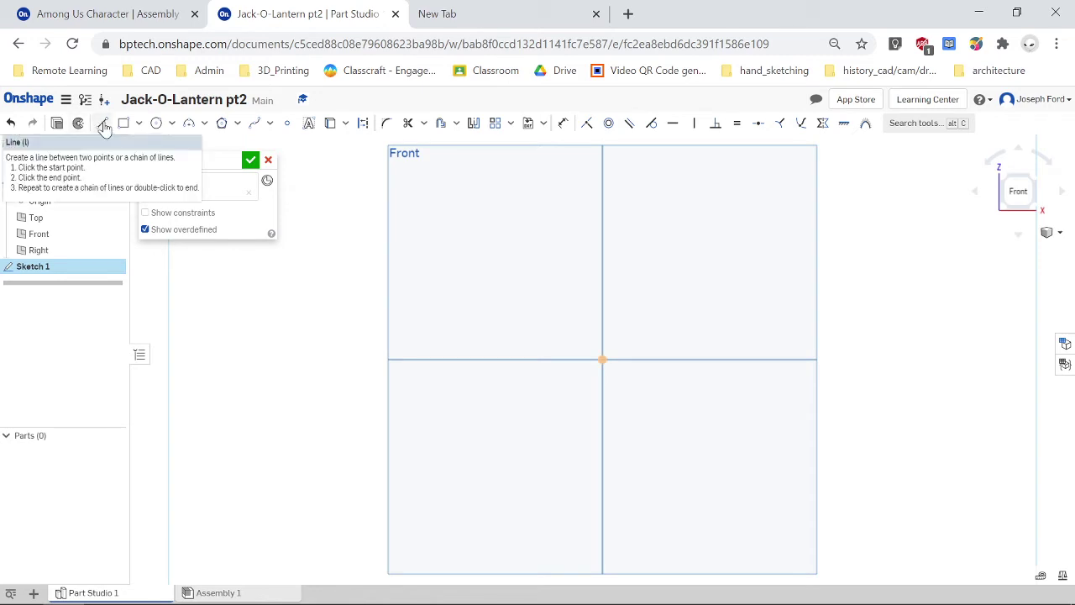
key(l)
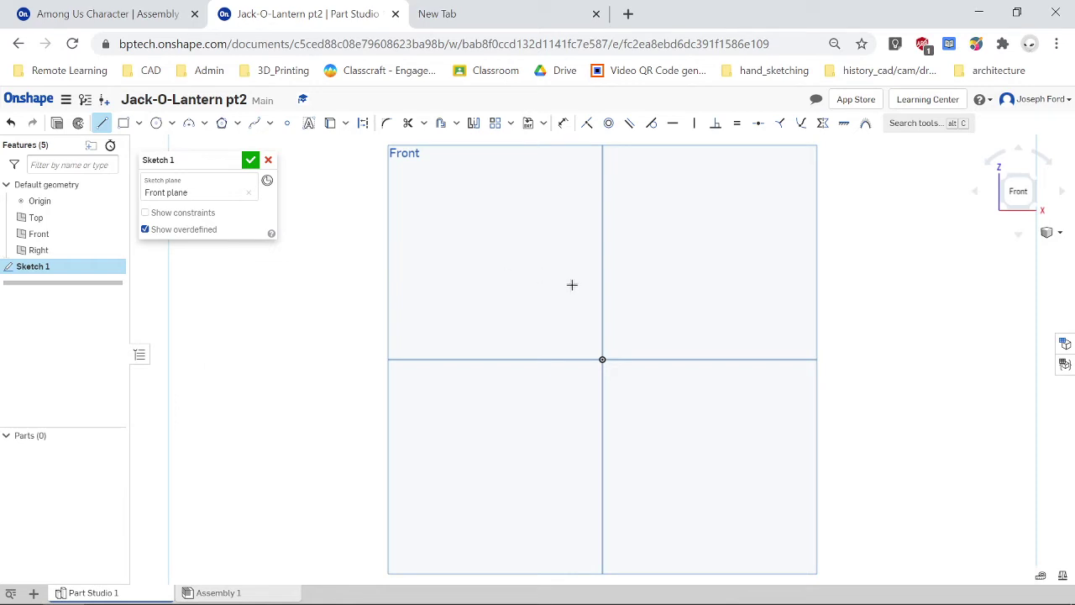
click(603, 359)
click(603, 179)
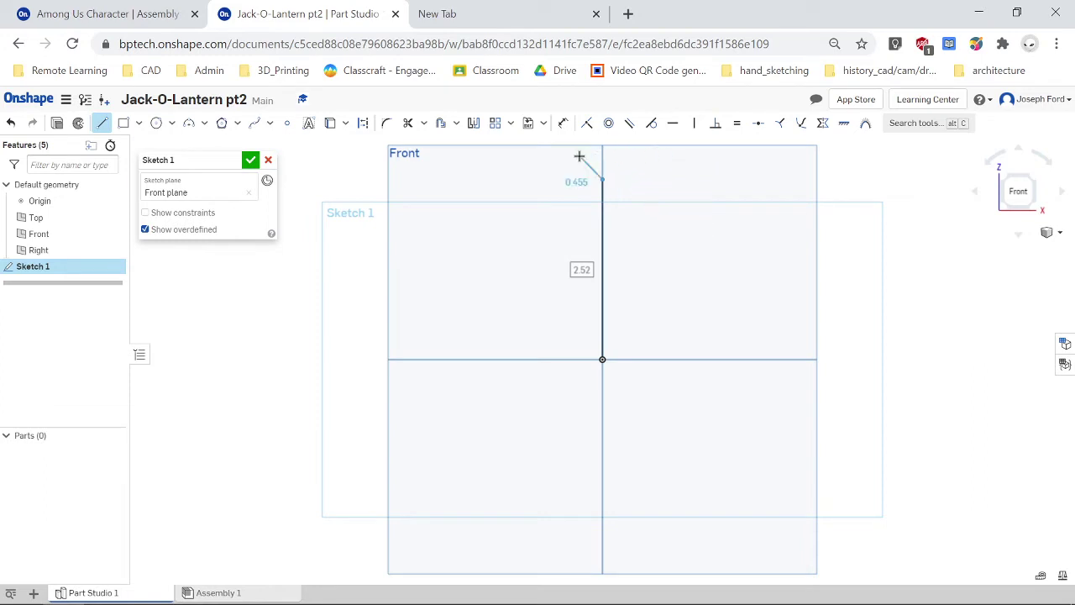
key(Escape)
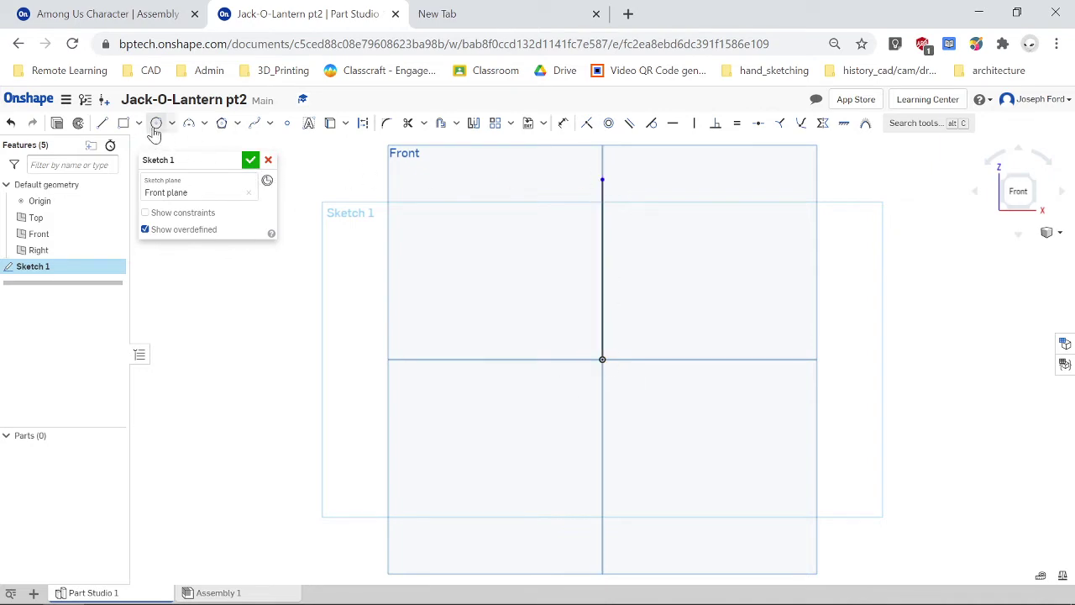
Step: Draw a spline from the vertical line's upper end, bulging out on its left side and back to the origin, to close a half-pumpkin profile
click(257, 125)
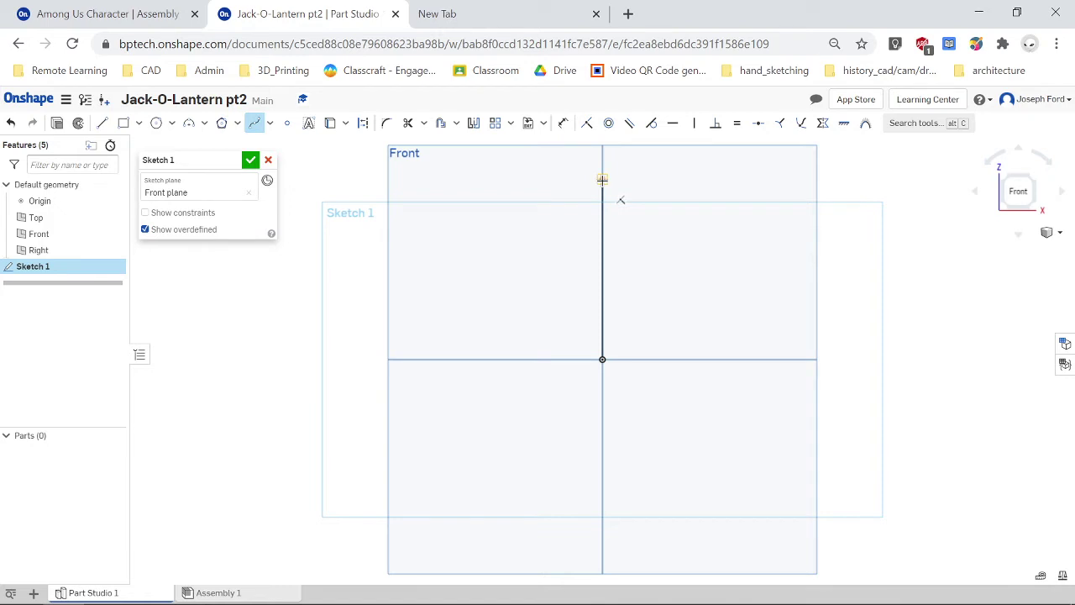
click(602, 179)
click(552, 168)
click(537, 161)
click(479, 165)
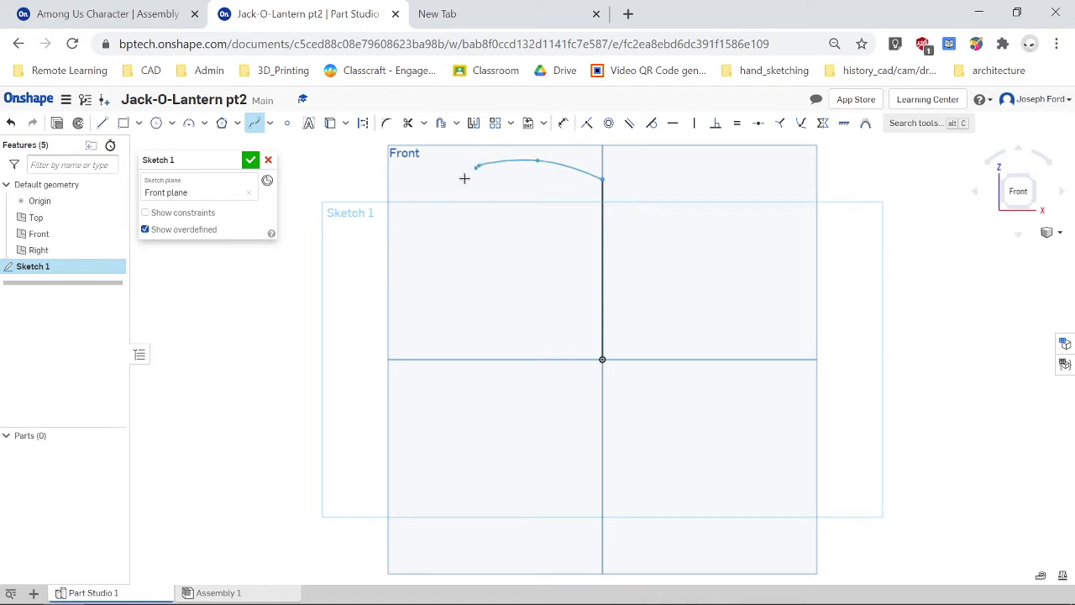
click(436, 227)
click(441, 315)
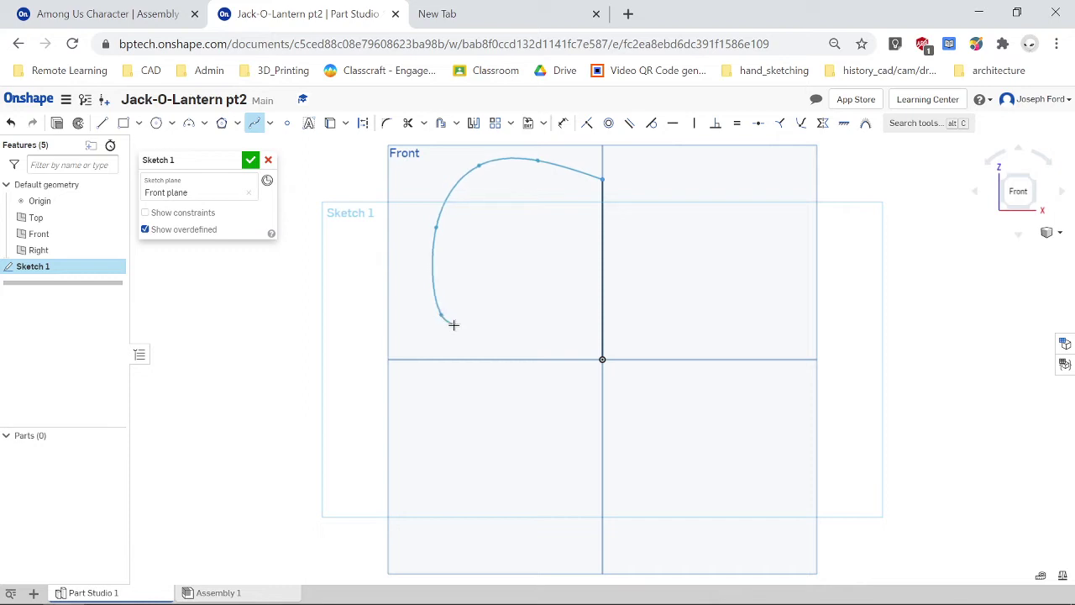
click(509, 352)
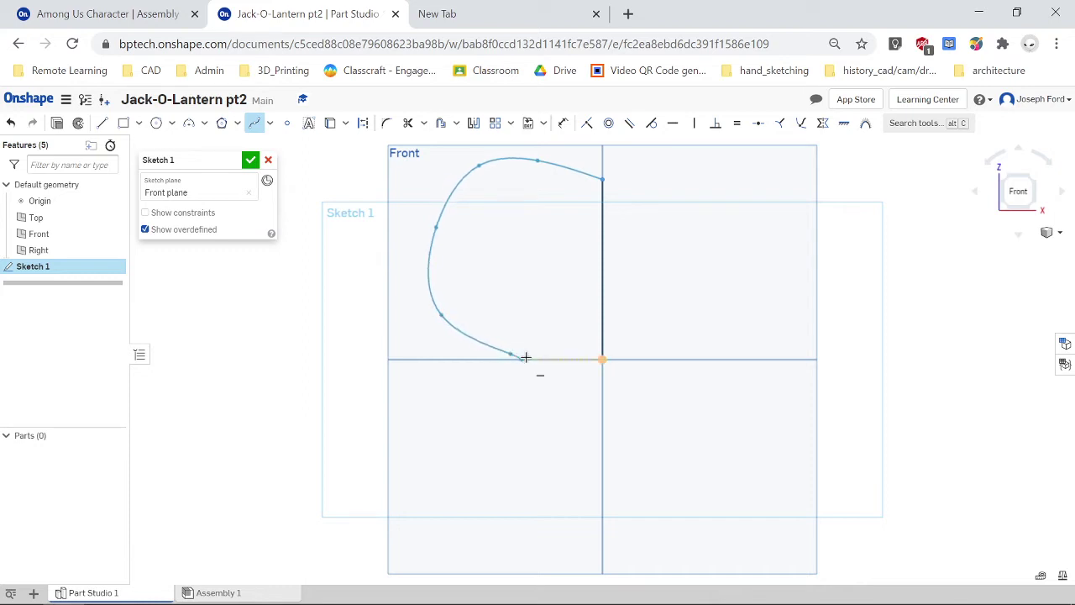
double_click(603, 360)
key(Escape)
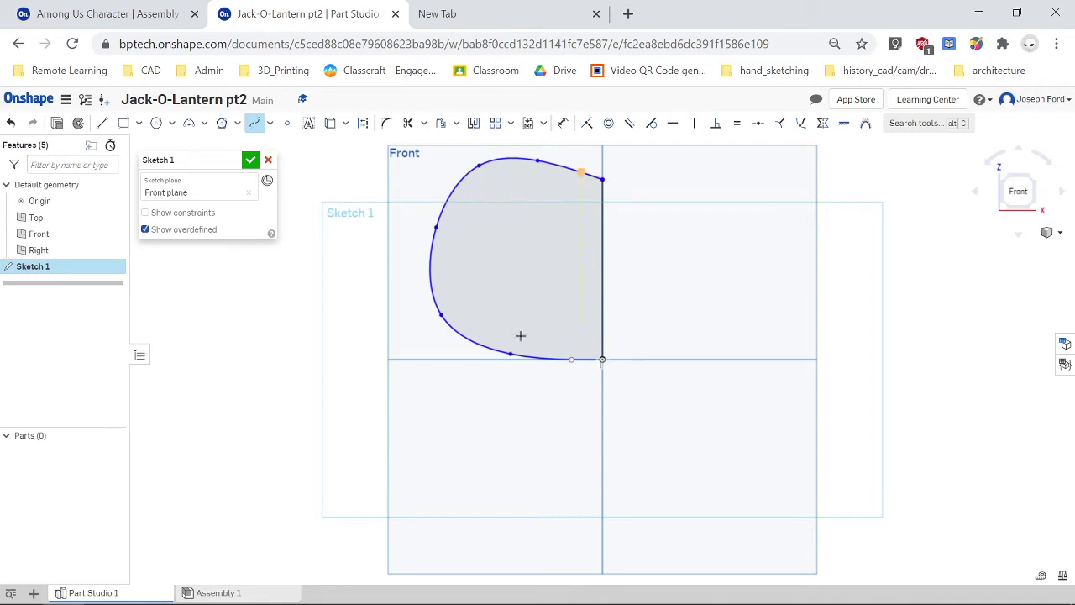
Step: Revolve the half-pumpkin profile a full turn around its vertical line as a new solid
click(78, 123)
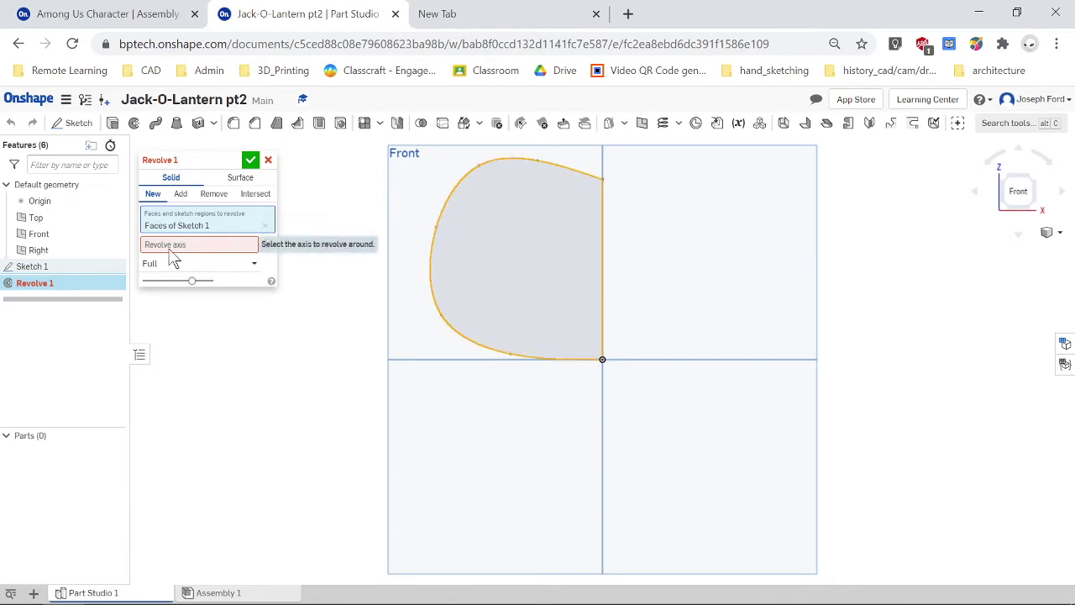
click(195, 249)
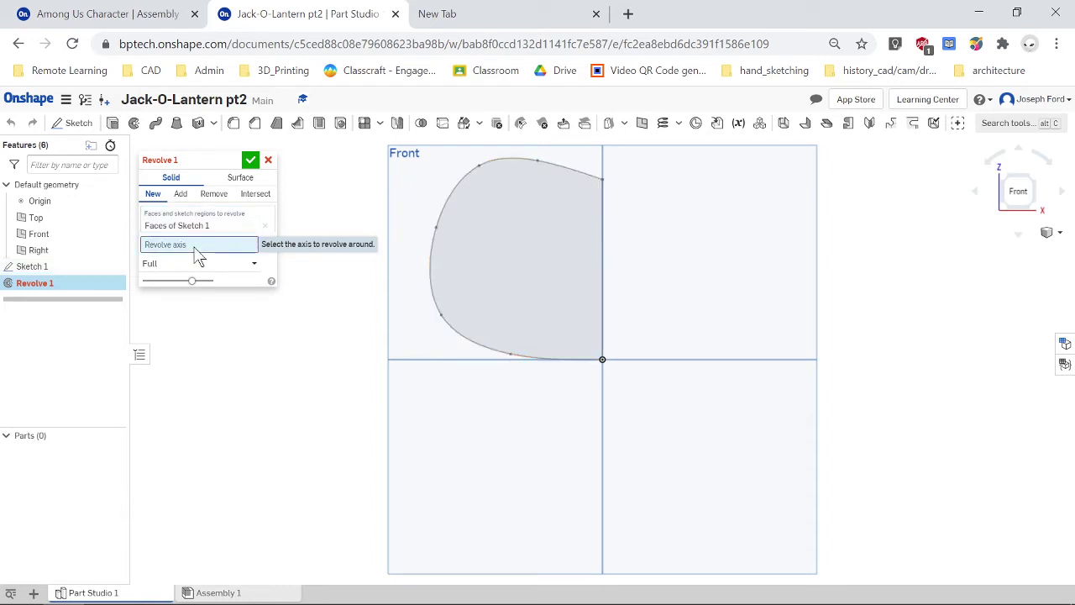
click(604, 247)
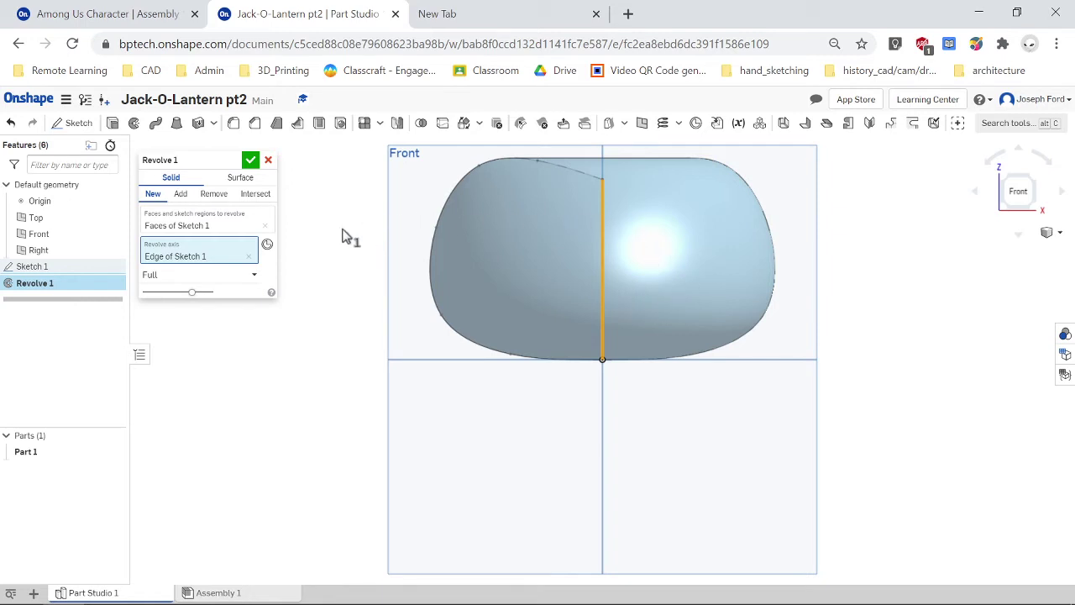
click(251, 159)
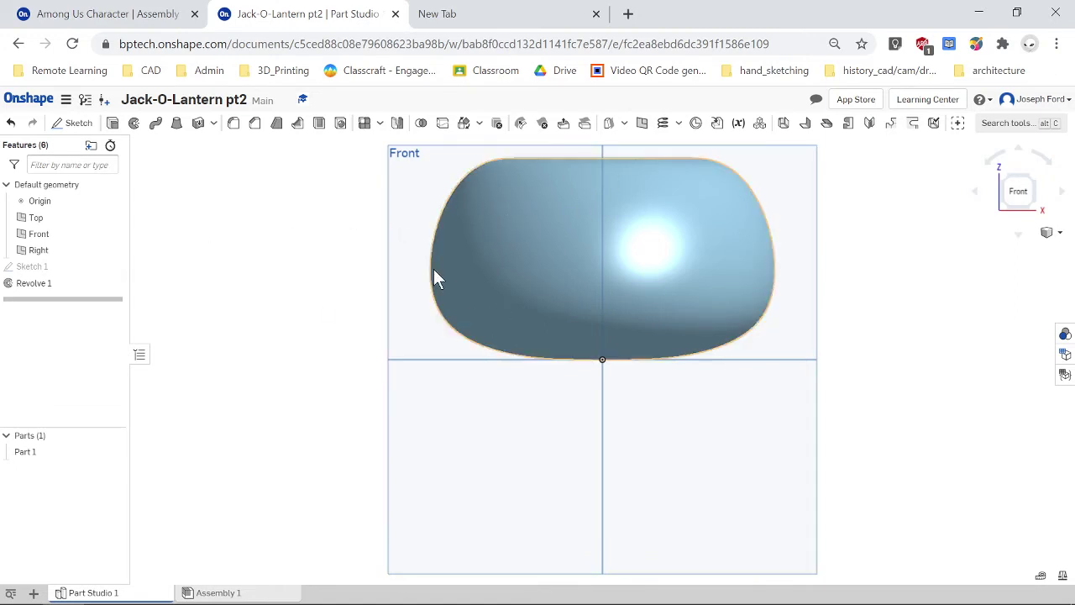
Step: Examine the revolved pumpkin body from above, below and the sides, and return to the front view
key(shift+7)
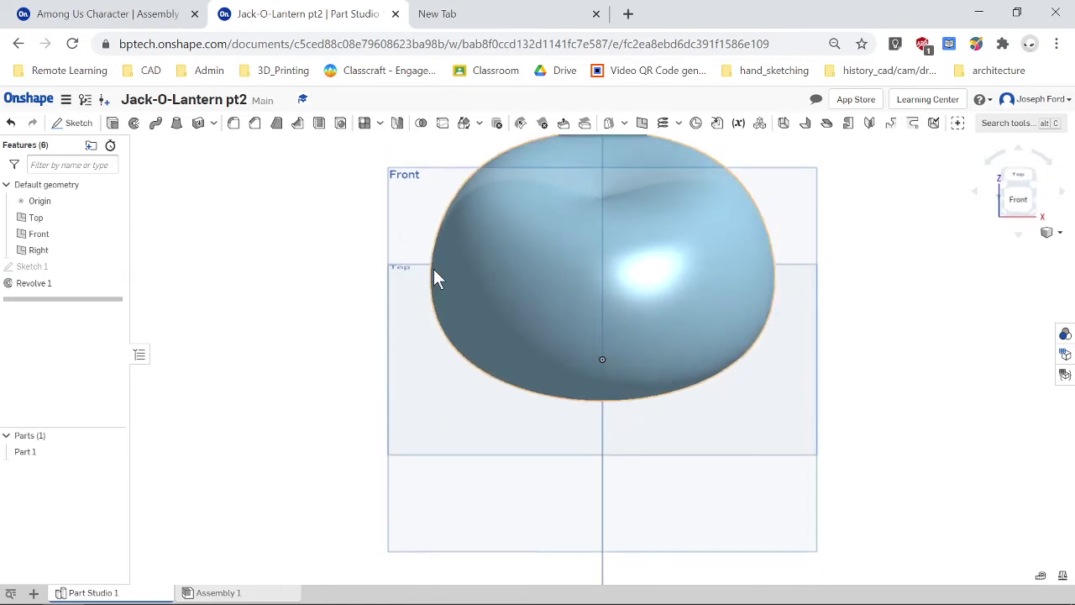
key(shift+6)
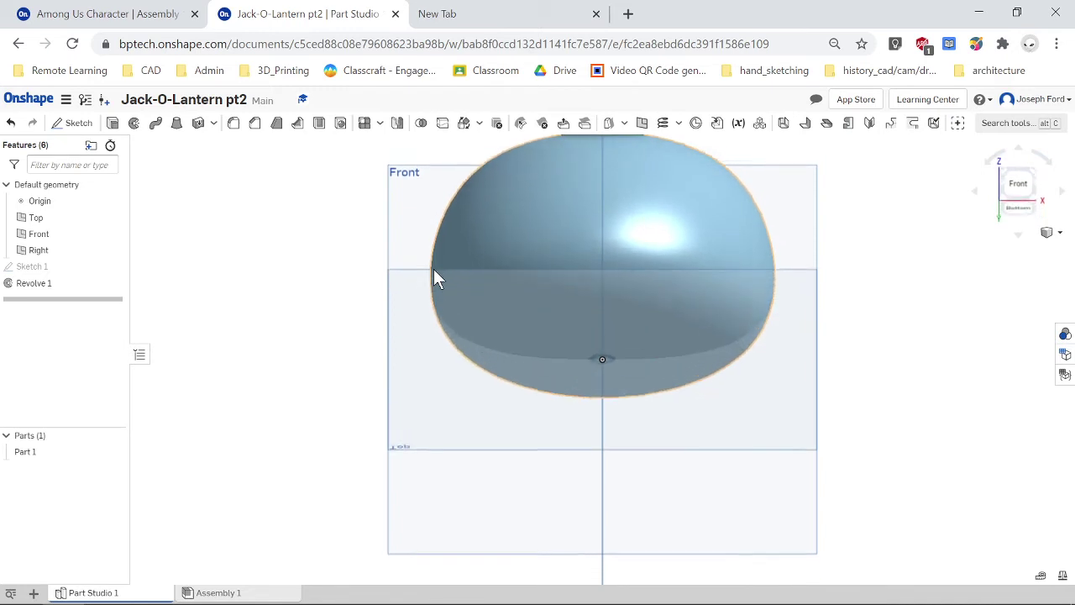
key(shift+7)
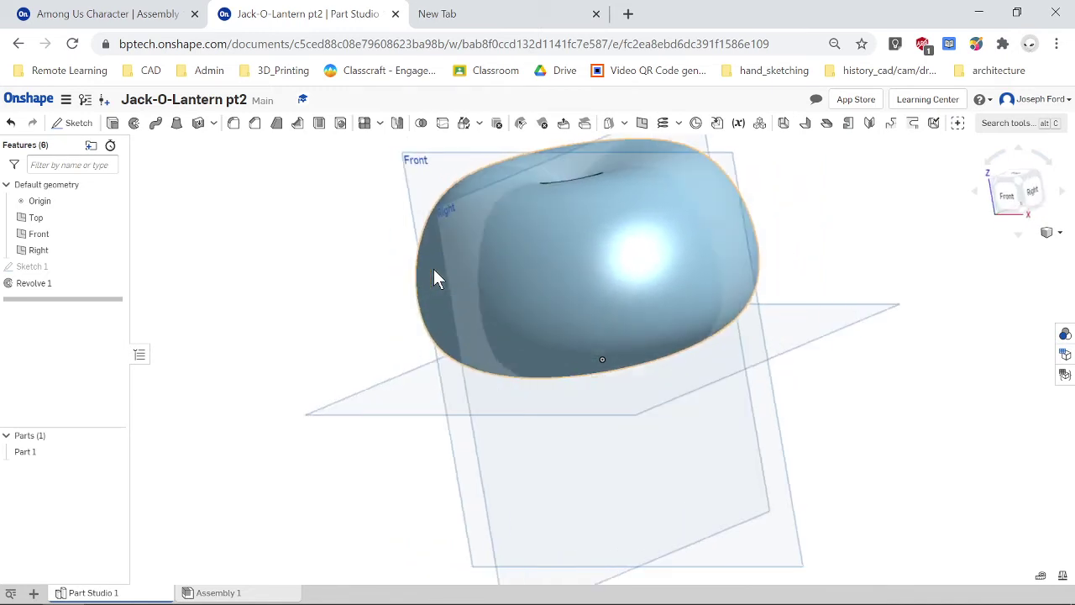
key(Left)
key(Left)
key(Left)
key(Left)
key(Left)
key(Left)
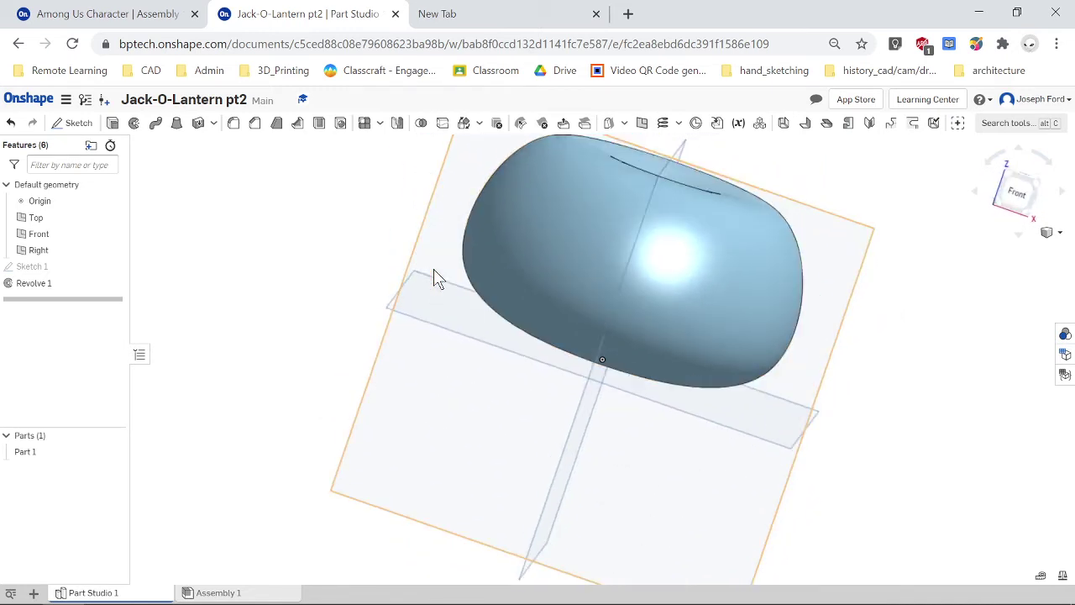
key(Right)
key(Right)
key(Right)
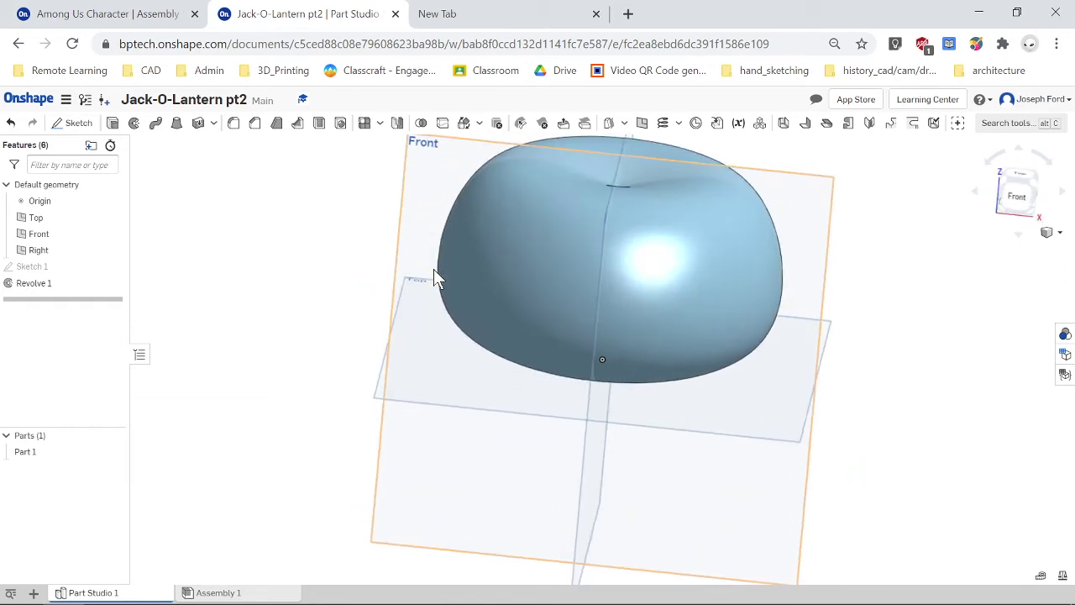
key(Up)
key(Up)
key(Up)
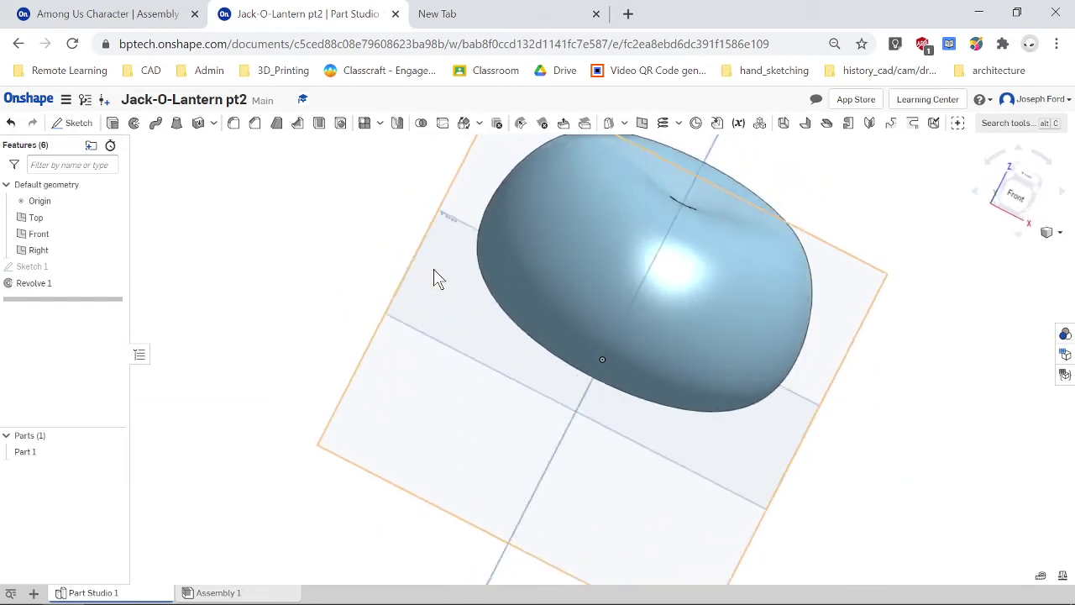
click(1018, 193)
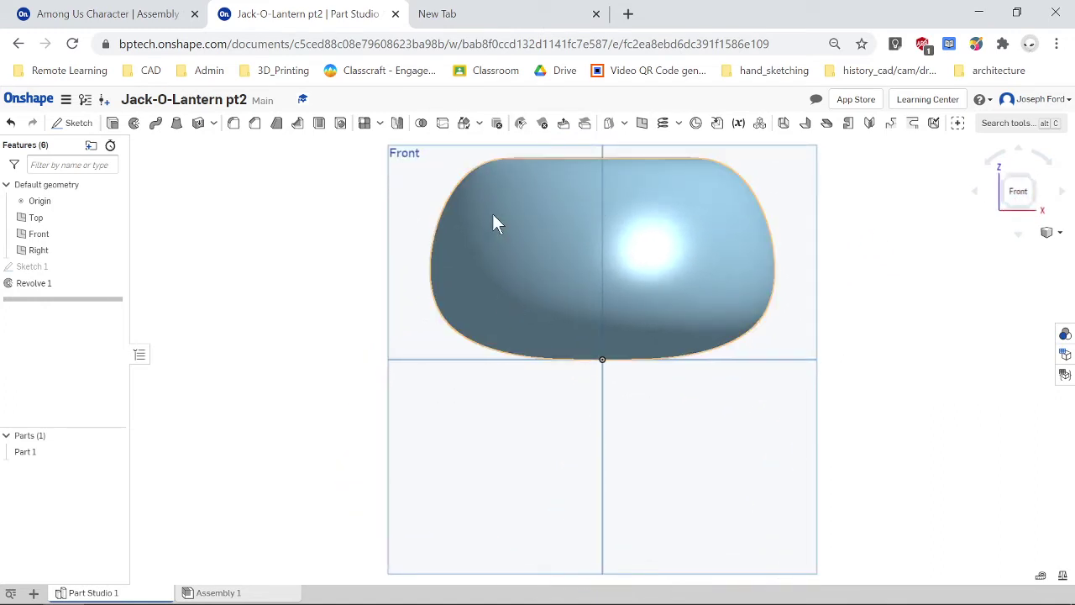
scroll(598, 149, down, 2)
scroll(588, 147, up, 2)
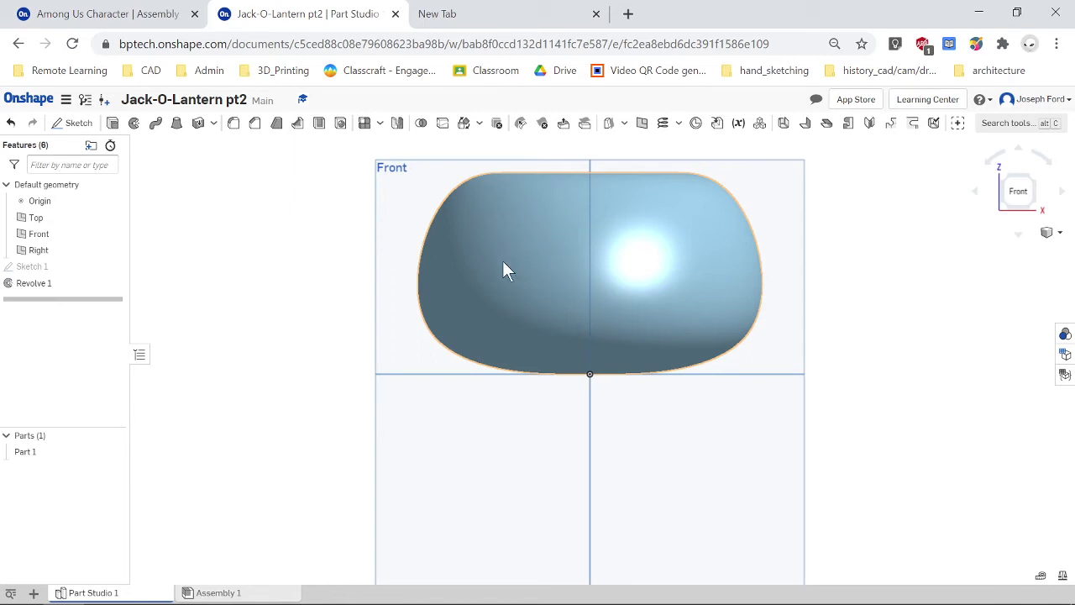
Step: Start a new sketch on the Front plane and draw a vertical line about 2.52 long upward from the origin
click(80, 126)
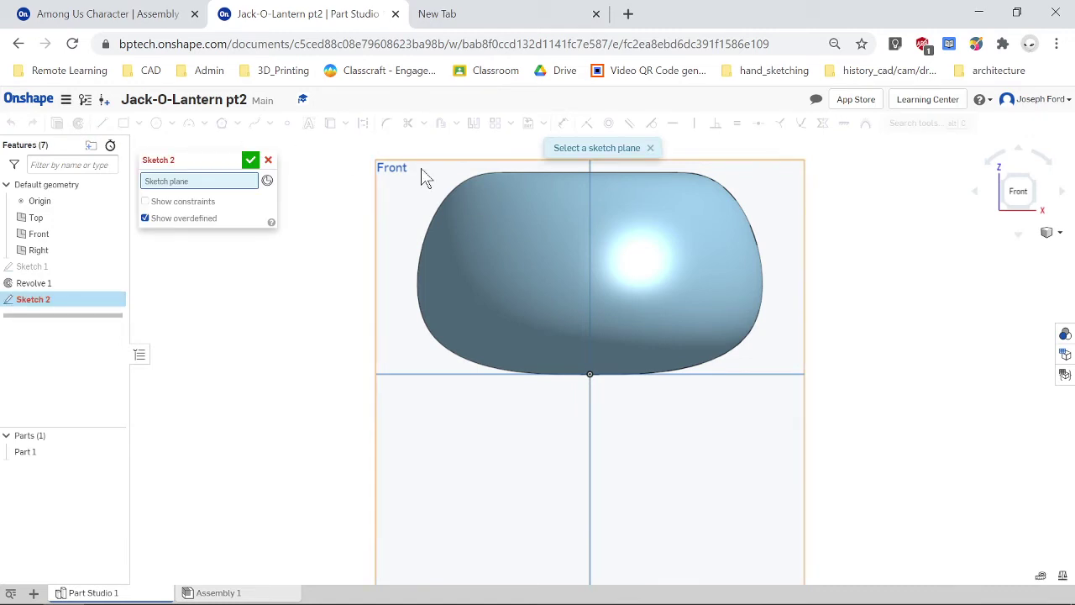
click(397, 186)
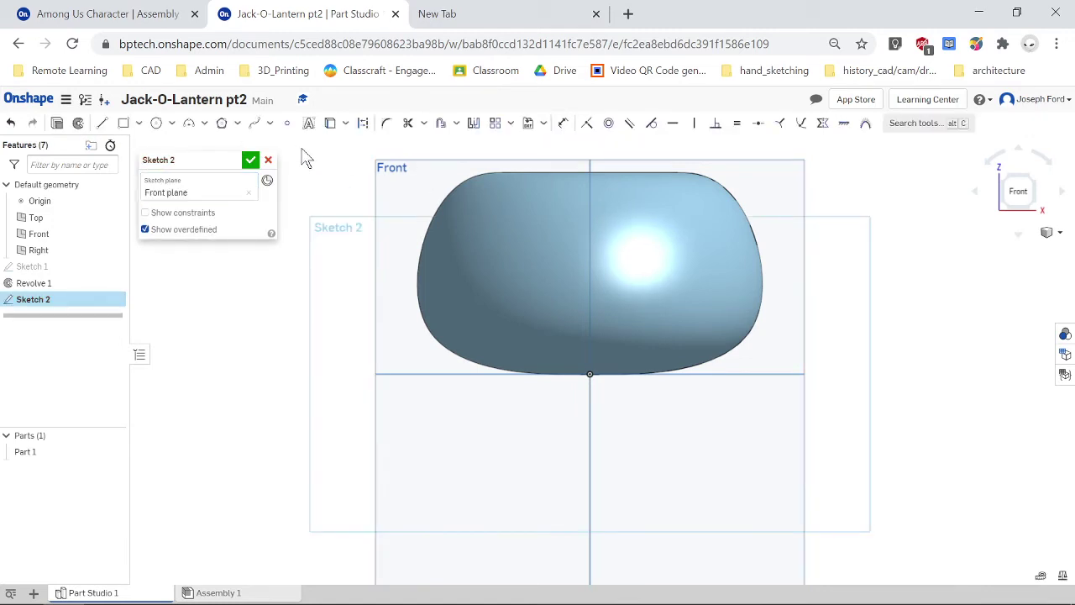
key(l)
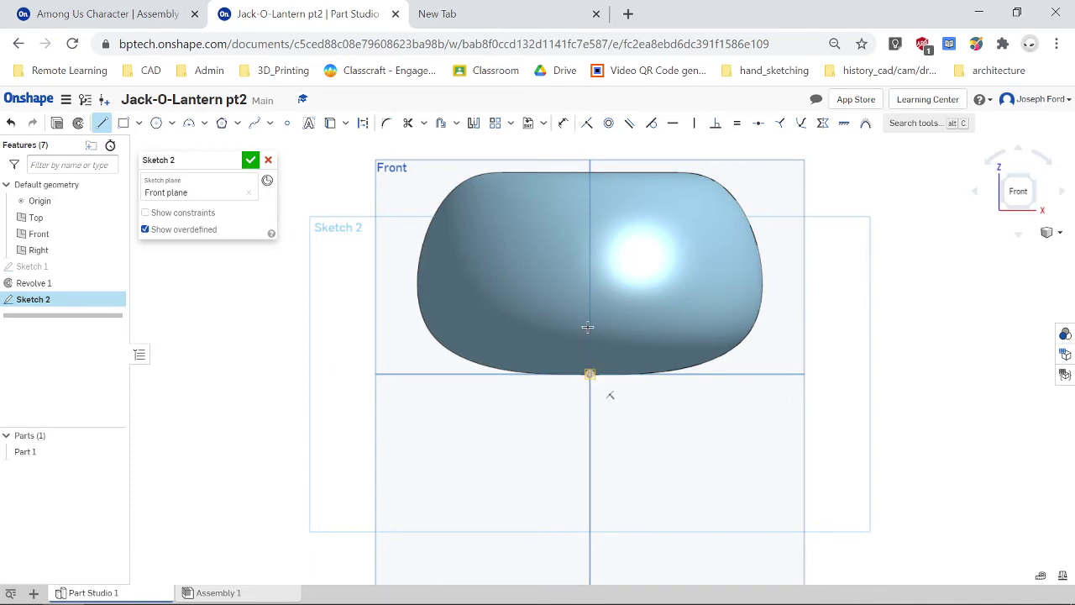
click(590, 374)
click(590, 194)
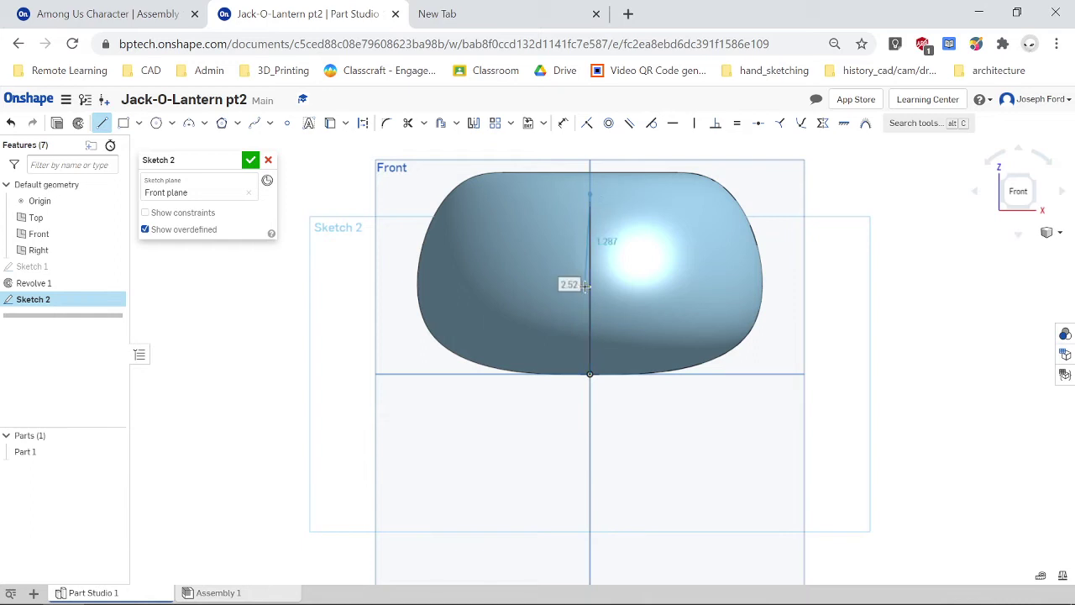
key(Escape)
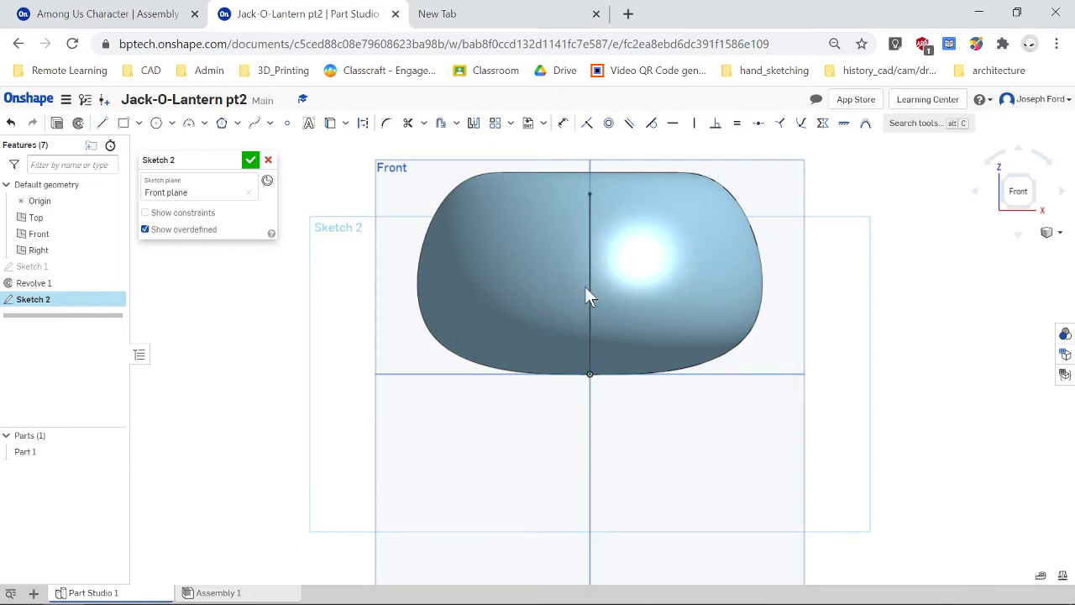
Step: Draw an inner spline inset from the pumpkin's left outline, from just below the vertical line's upper end to just above the origin
scroll(583, 223, up, 2)
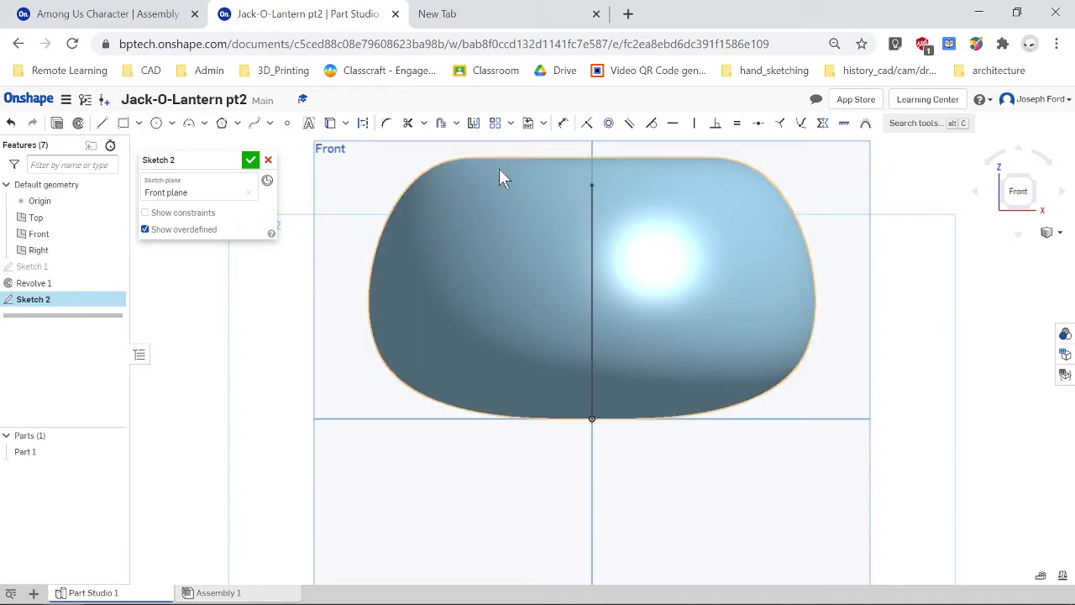
click(253, 128)
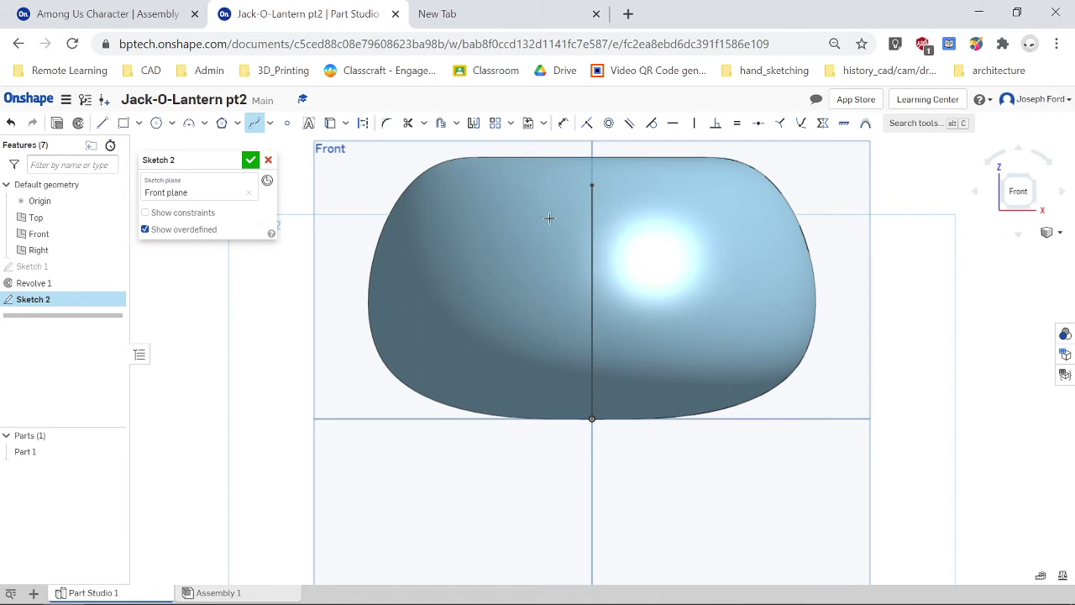
click(592, 186)
click(422, 257)
click(425, 323)
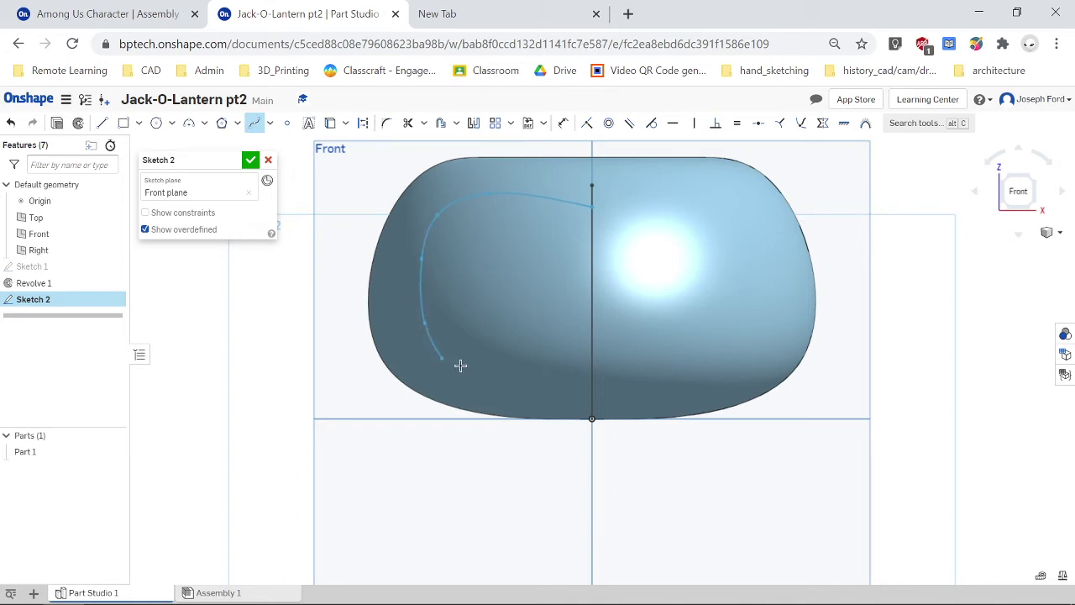
click(468, 370)
click(555, 396)
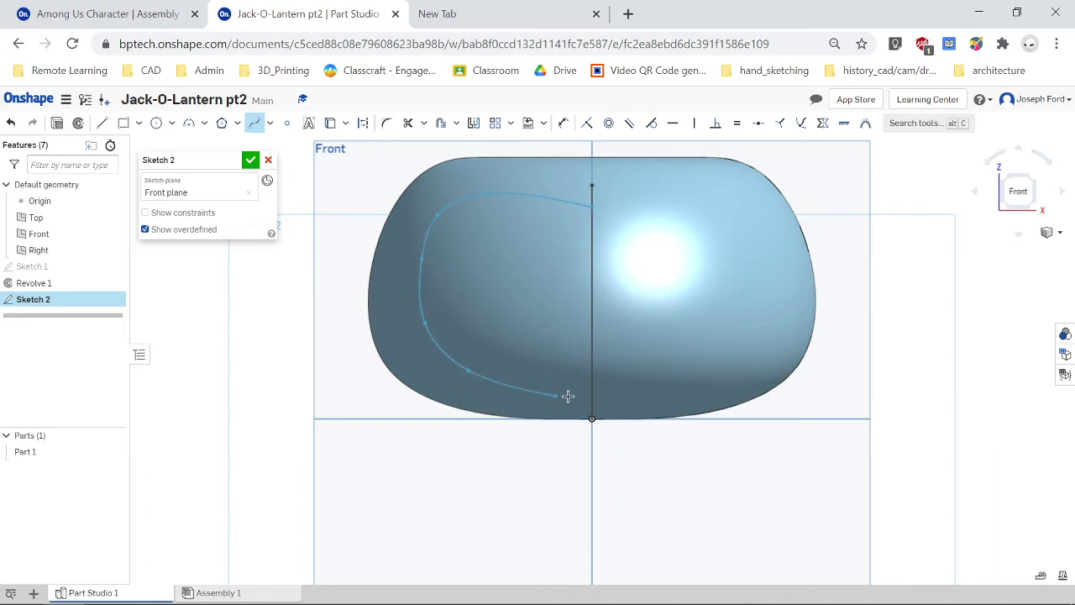
click(593, 395)
key(Escape)
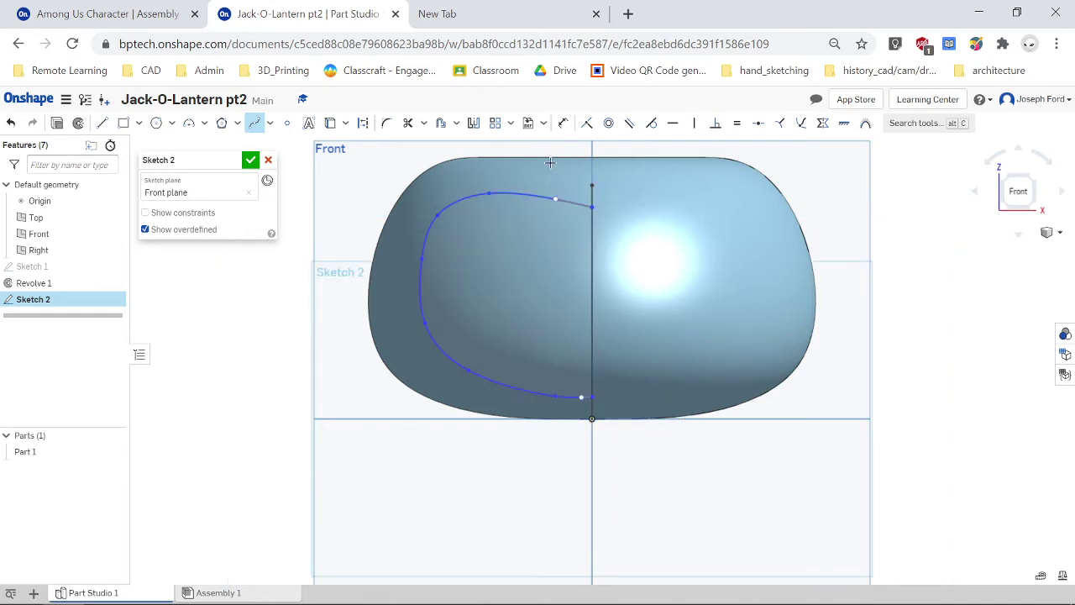